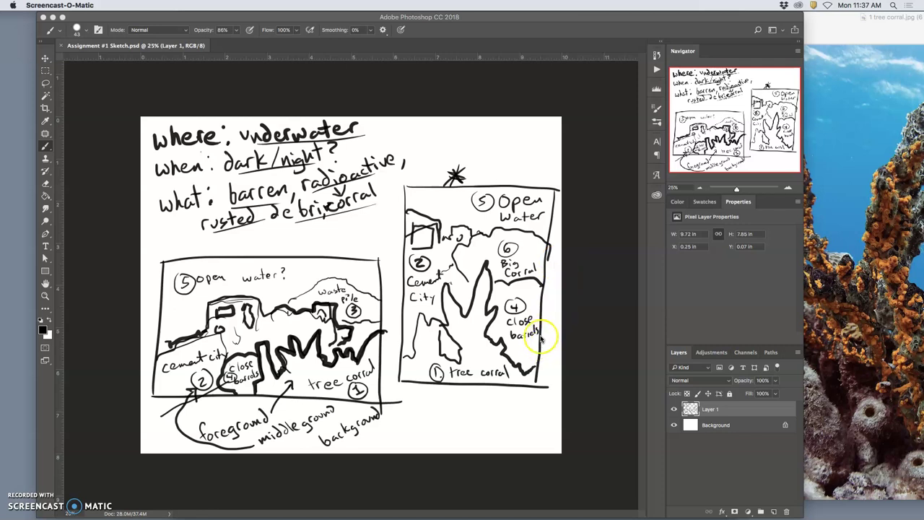
Screenshot the rubric held up in the FaceTime camera view, then quit FaceTime.
drag(540, 279, 500, 284)
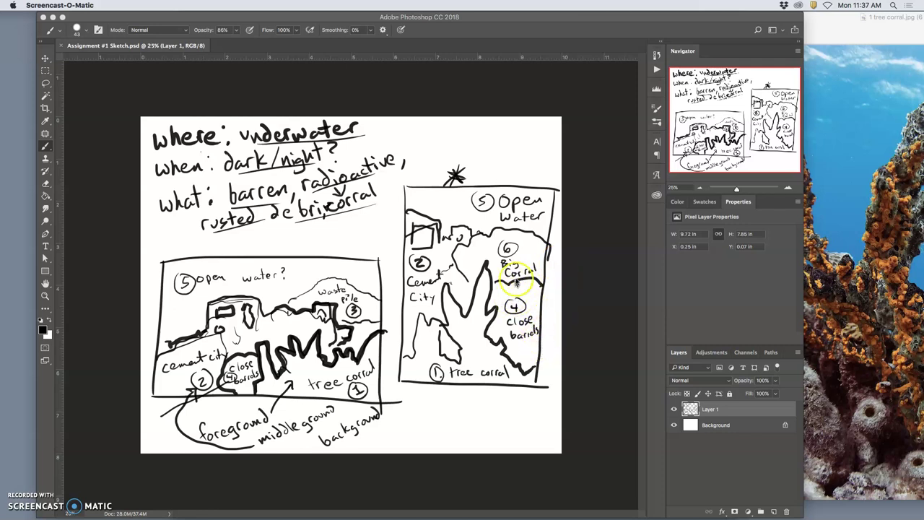
key(super+z)
mouse_move(439, 515)
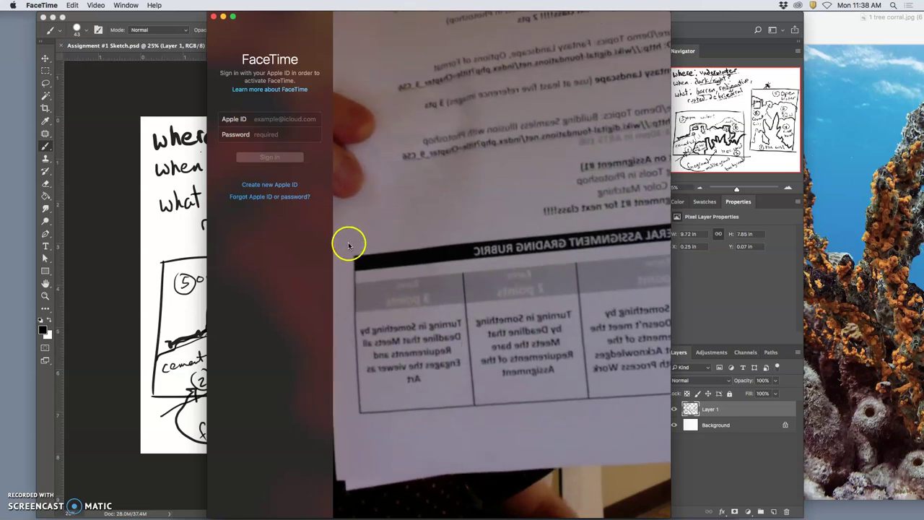
mouse_move(342, 241)
mouse_down()
mouse_move(378, 289)
mouse_move(331, 240)
mouse_up()
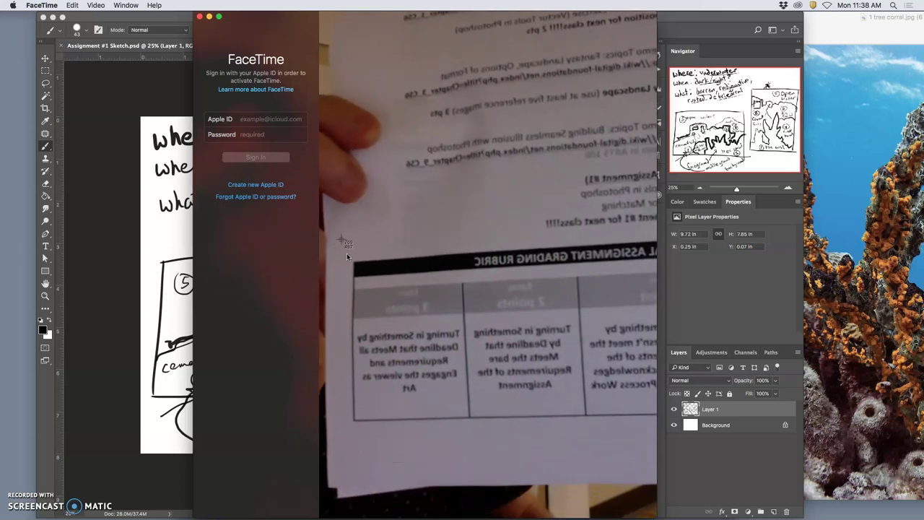
drag(339, 237, 594, 448)
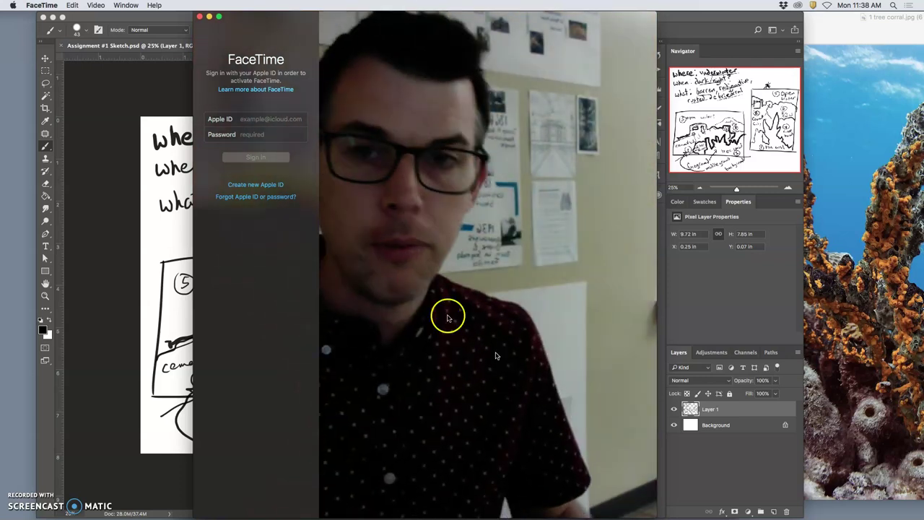
click(199, 16)
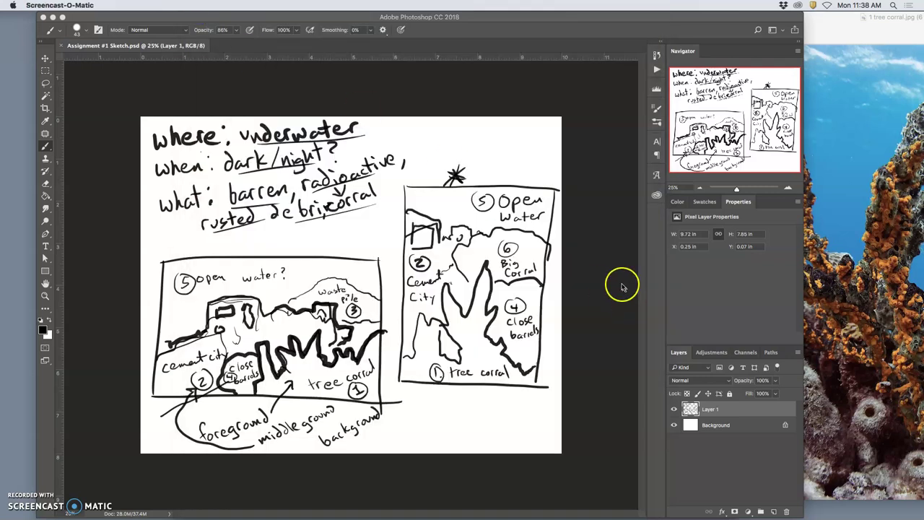
Flip the rubric screenshot horizontally in Preview, then apply Auto Levels, more sharpness and contrast.
key(F11)
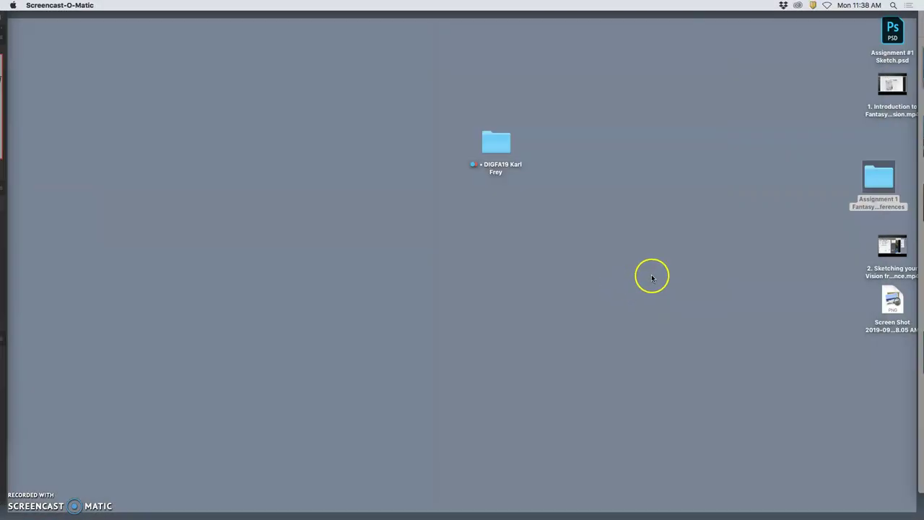
double_click(893, 306)
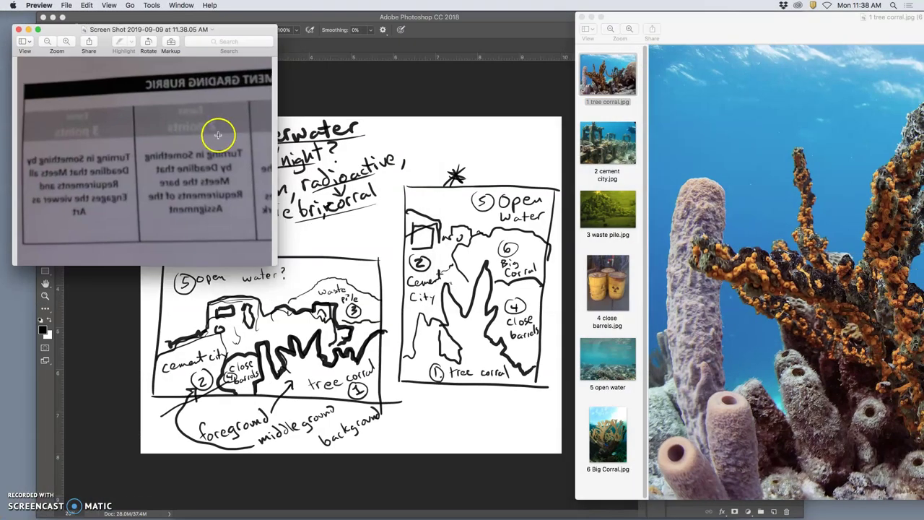
click(152, 5)
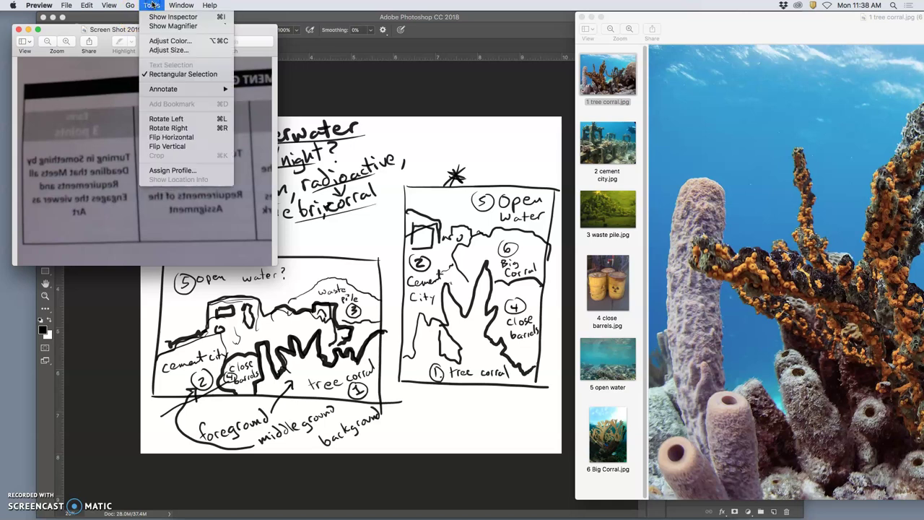
click(180, 137)
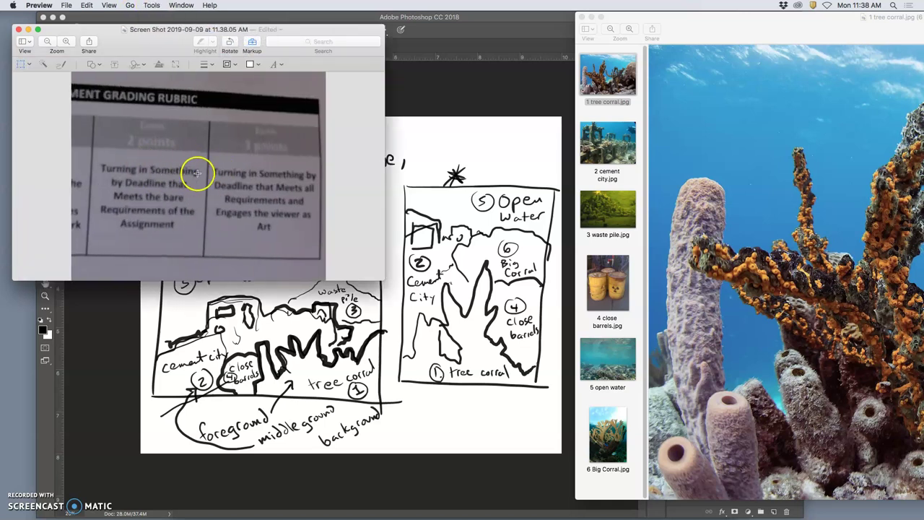
click(152, 6)
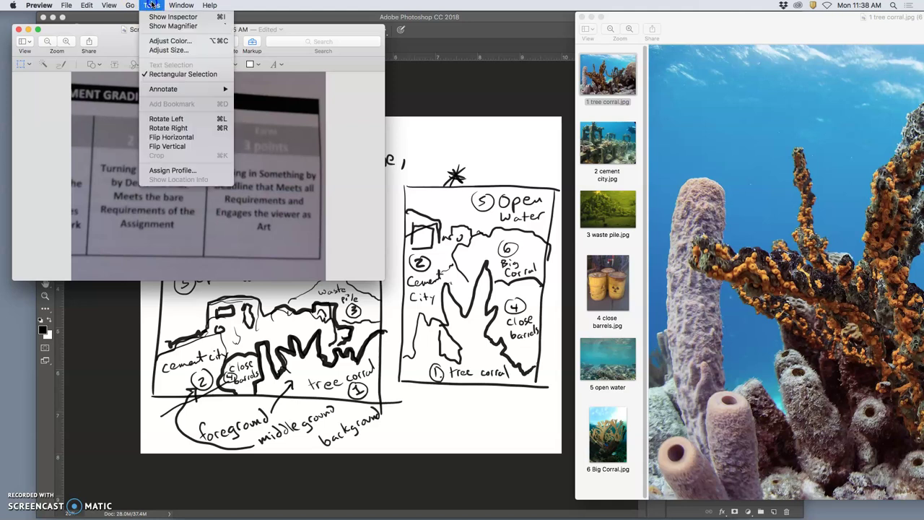
click(165, 42)
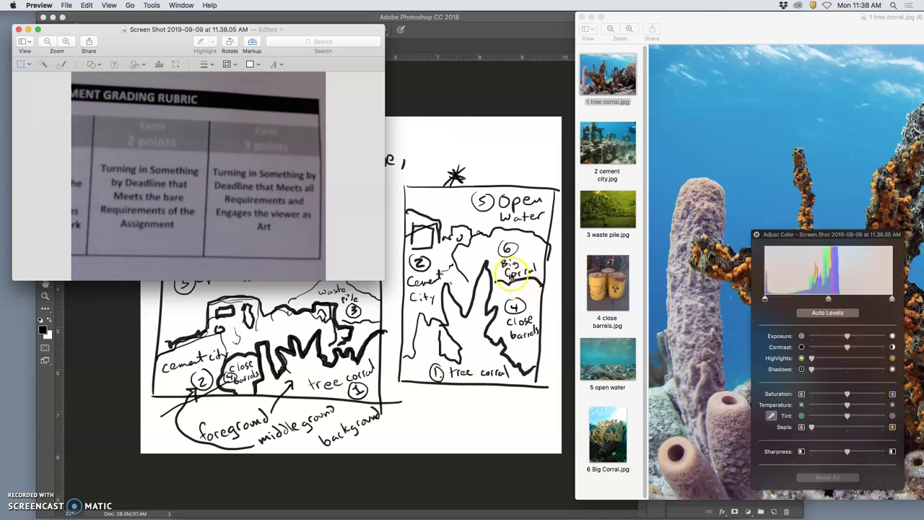
click(823, 313)
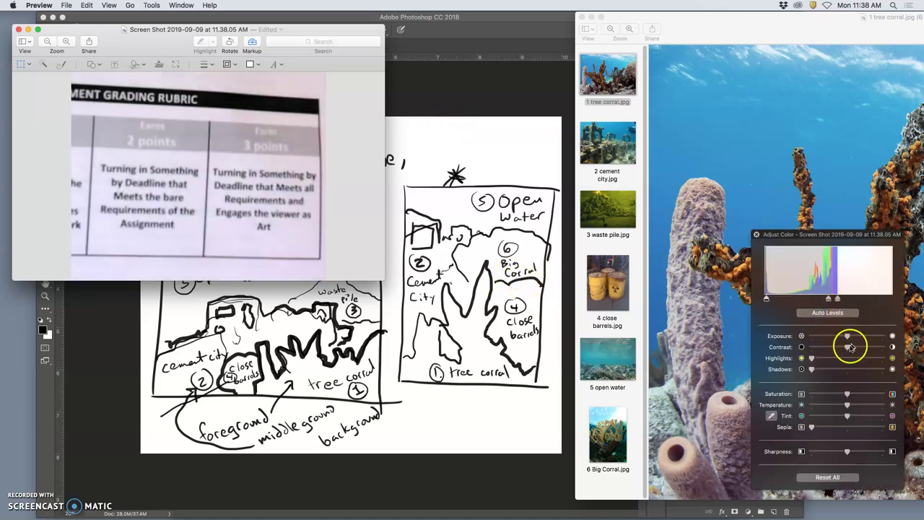
click(872, 450)
drag(847, 347, 859, 348)
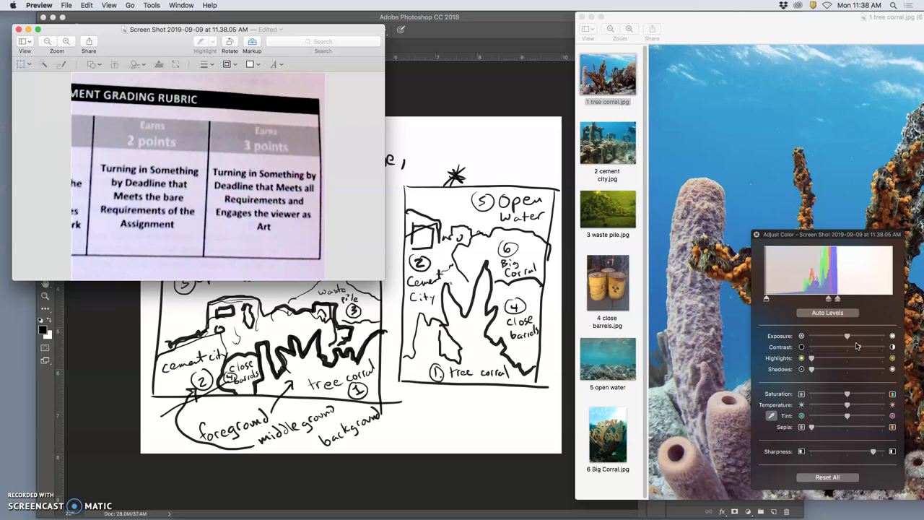
Select the screenshot file on the desktop and close the Preview window.
click(519, 292)
click(516, 177)
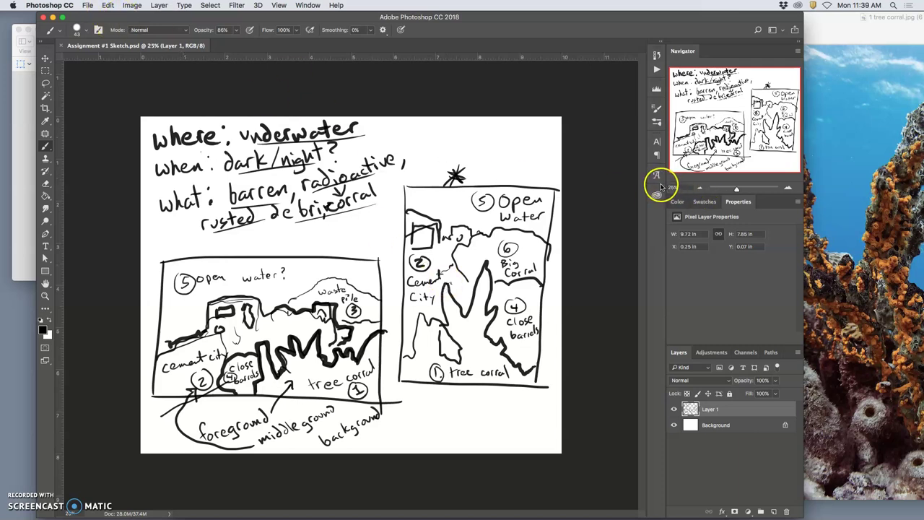
key(F11)
click(892, 307)
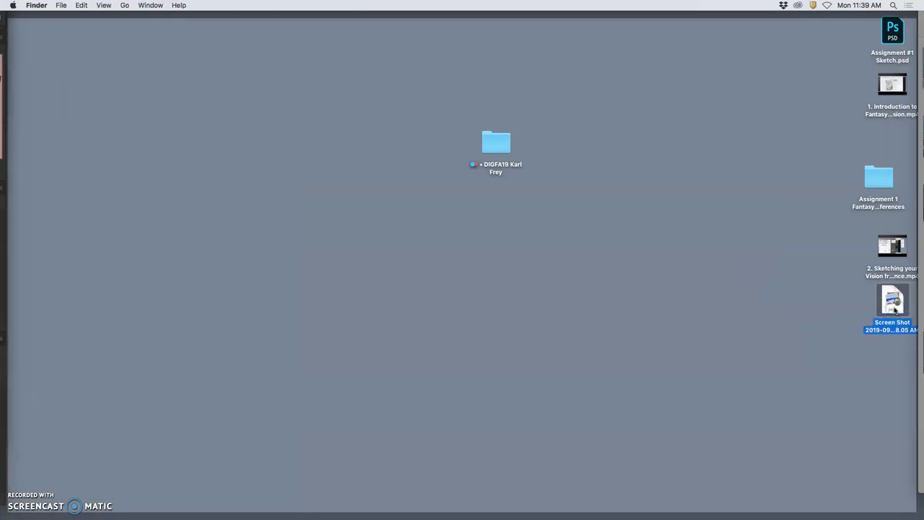
key(F11)
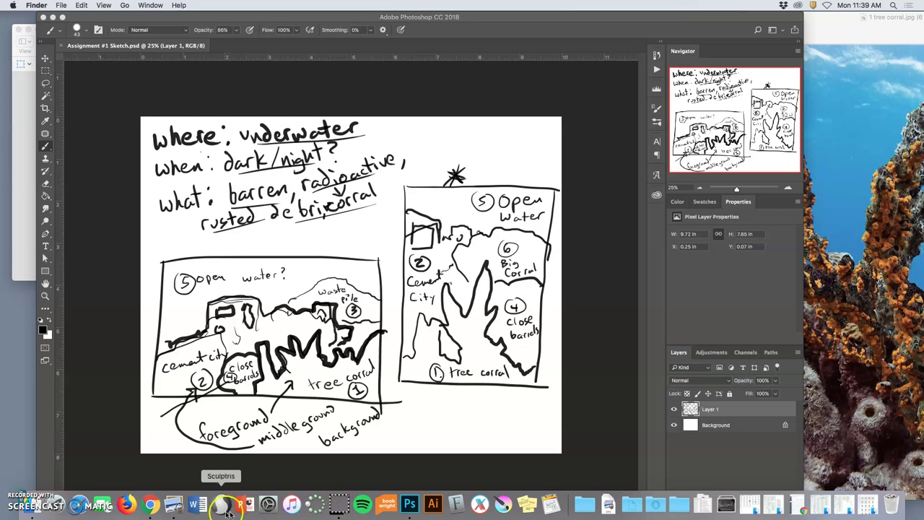
click(173, 504)
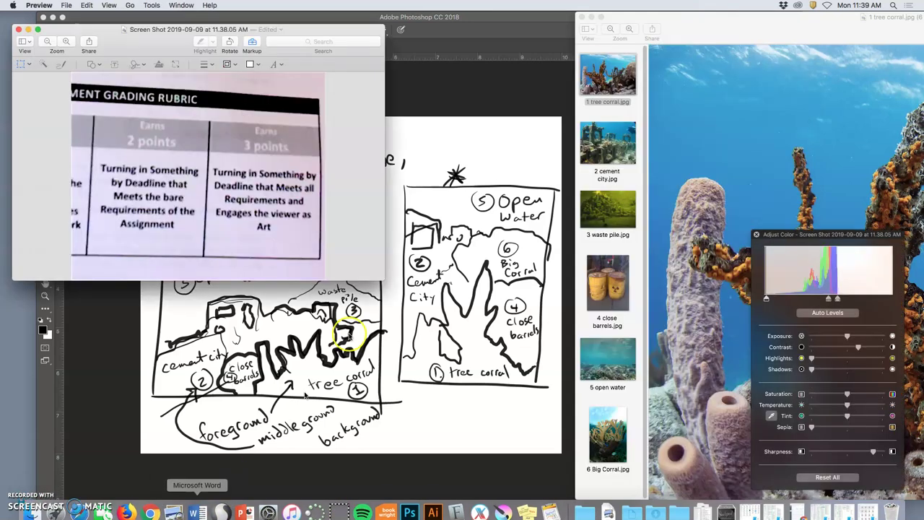
click(18, 30)
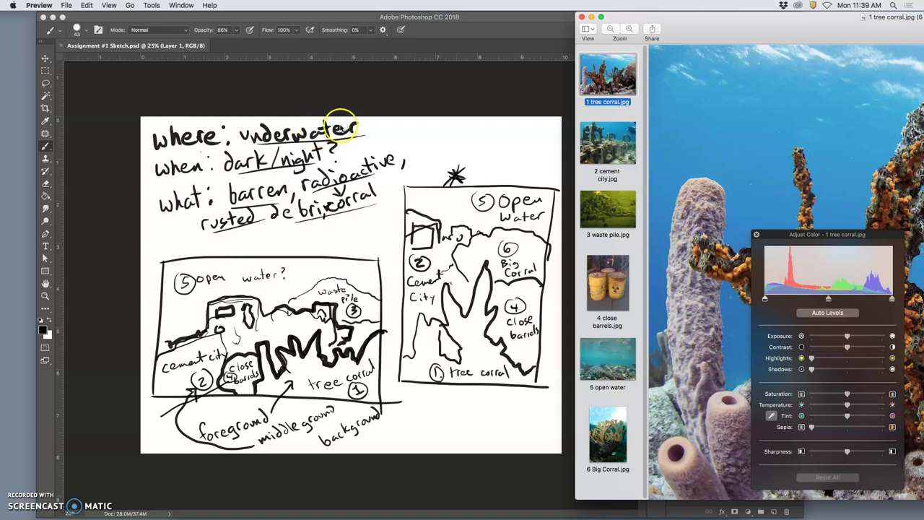
Open the rubric screenshot from the desktop in Adobe Photoshop CC 2018.
click(347, 105)
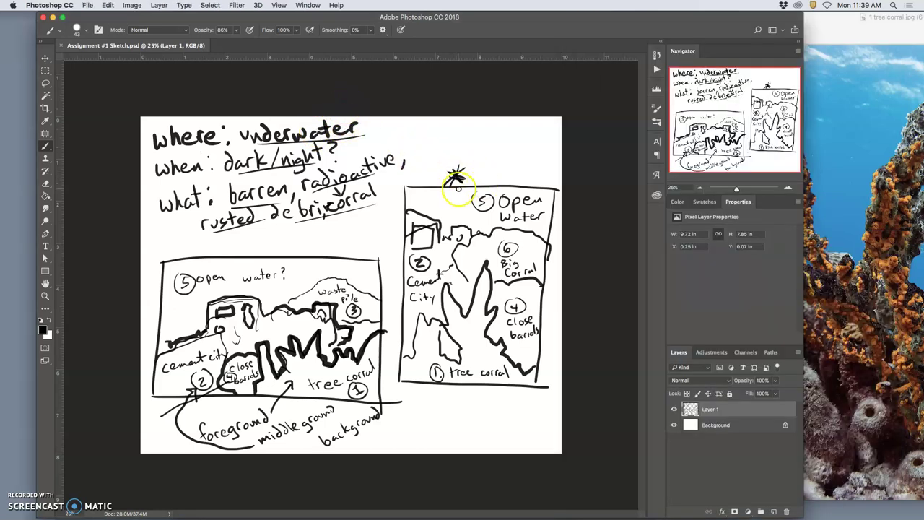
key(F11)
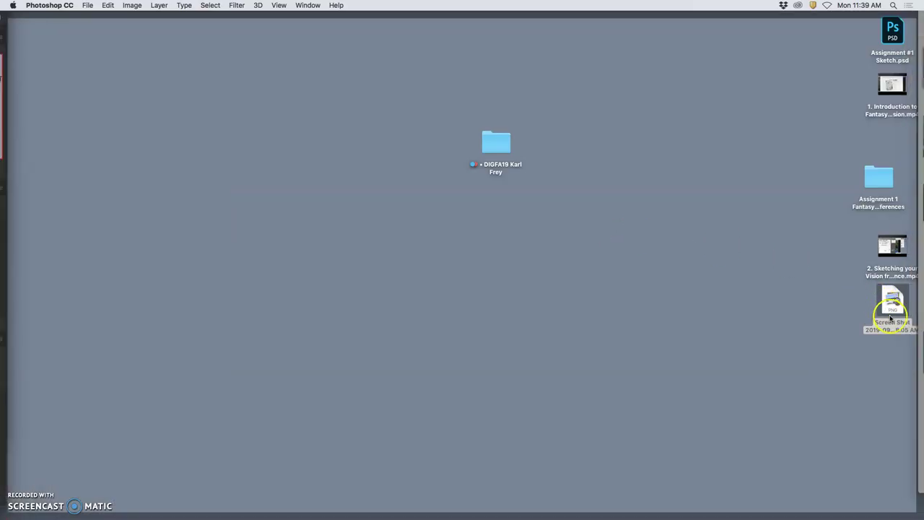
right_click(894, 305)
mouse_move(794, 301)
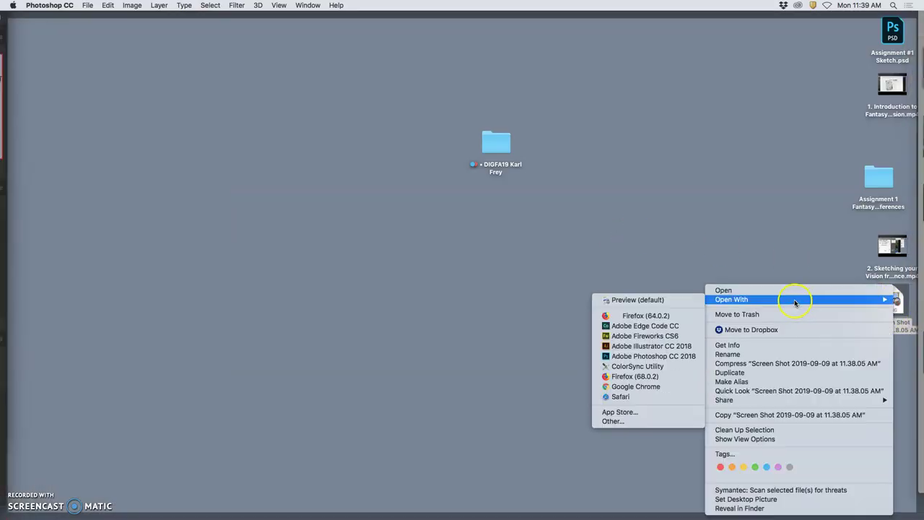
click(662, 357)
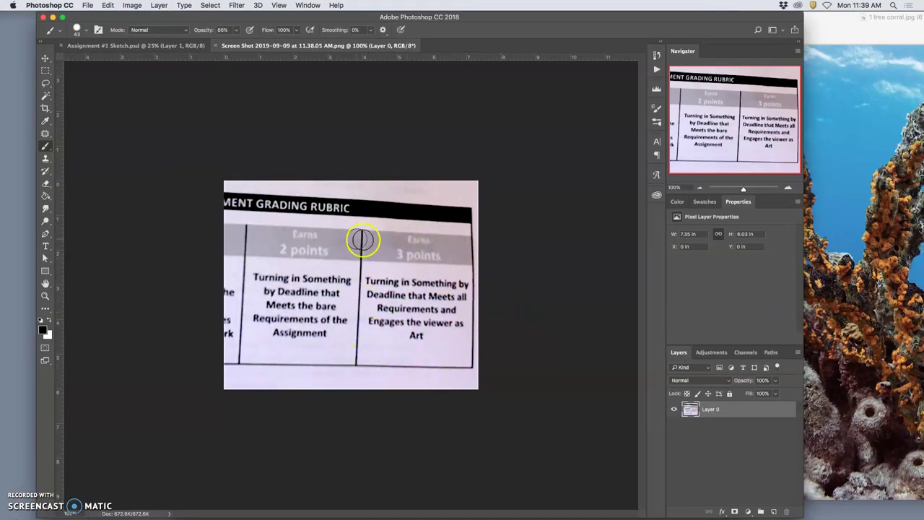
Crop the screenshot to just the 3 points column.
click(45, 107)
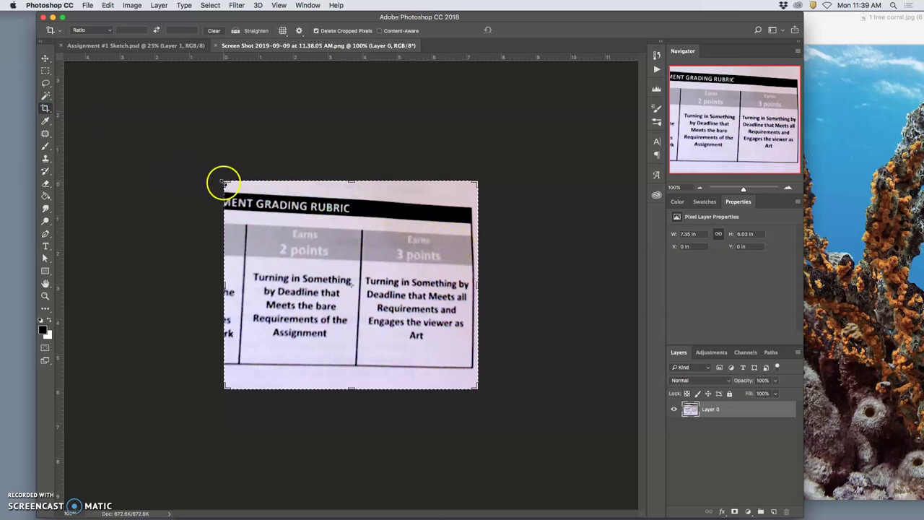
drag(222, 182, 289, 196)
drag(351, 376, 352, 367)
drag(351, 203, 351, 211)
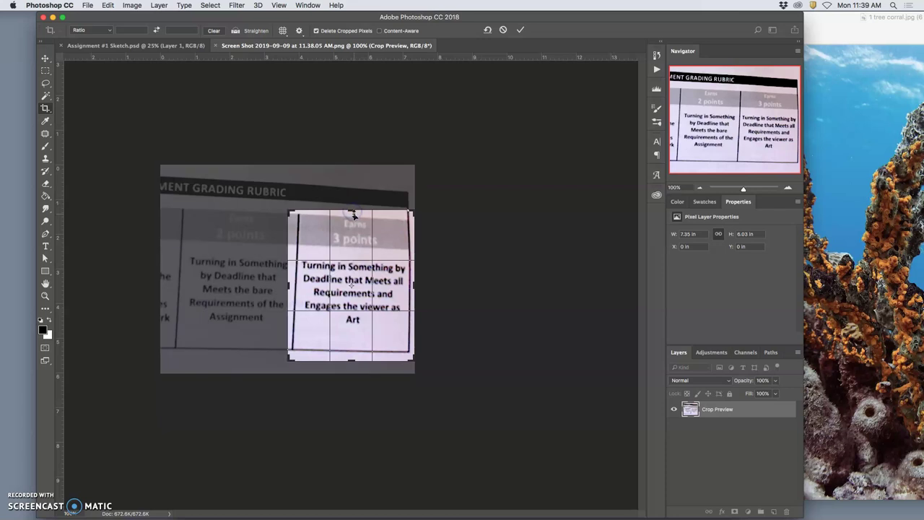
key(Return)
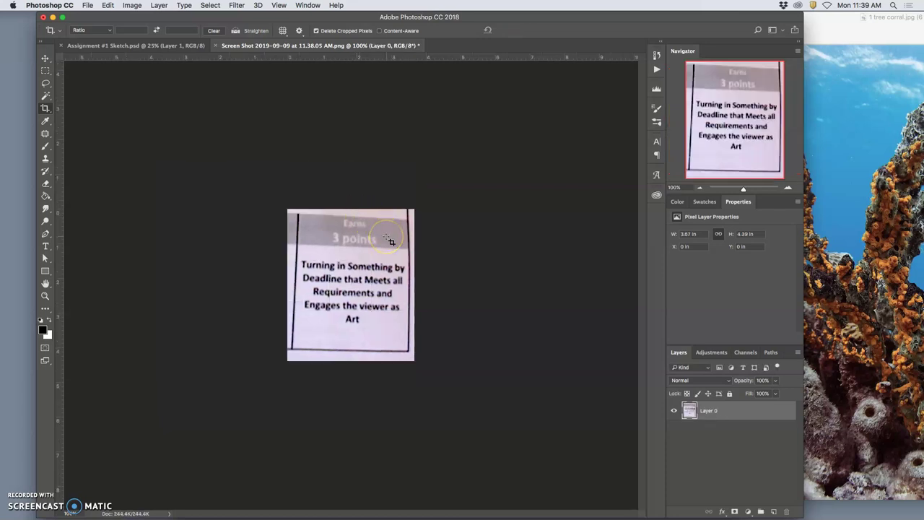
Resize the cropped rubric to 14 inches tall at 350 pixels/inch (4094 × 4900 px).
click(133, 5)
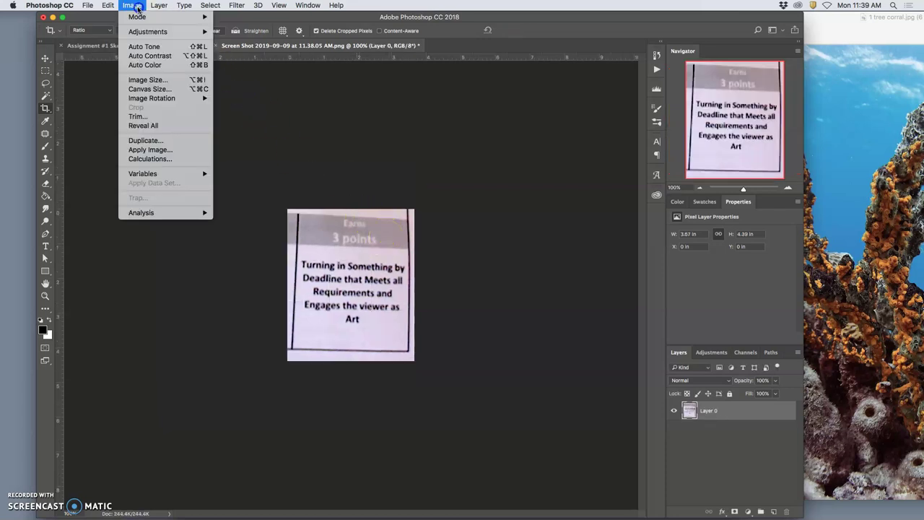
click(145, 79)
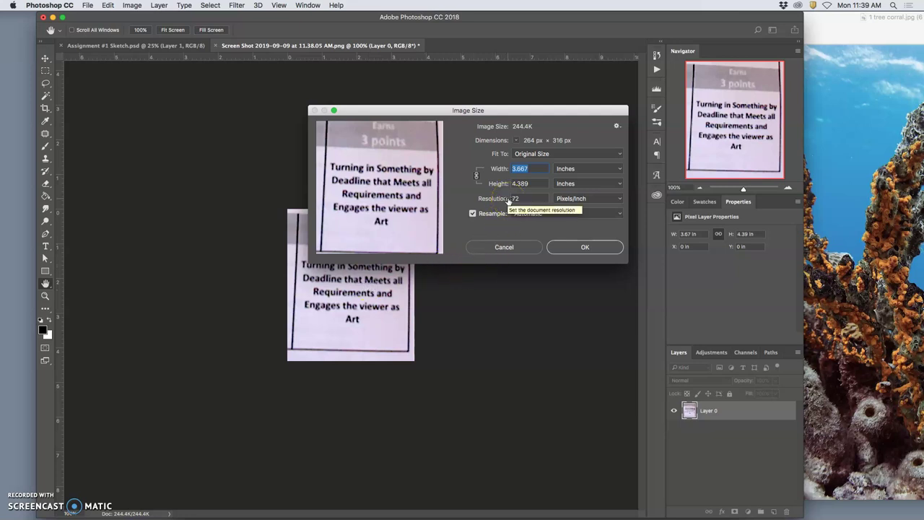
click(520, 169)
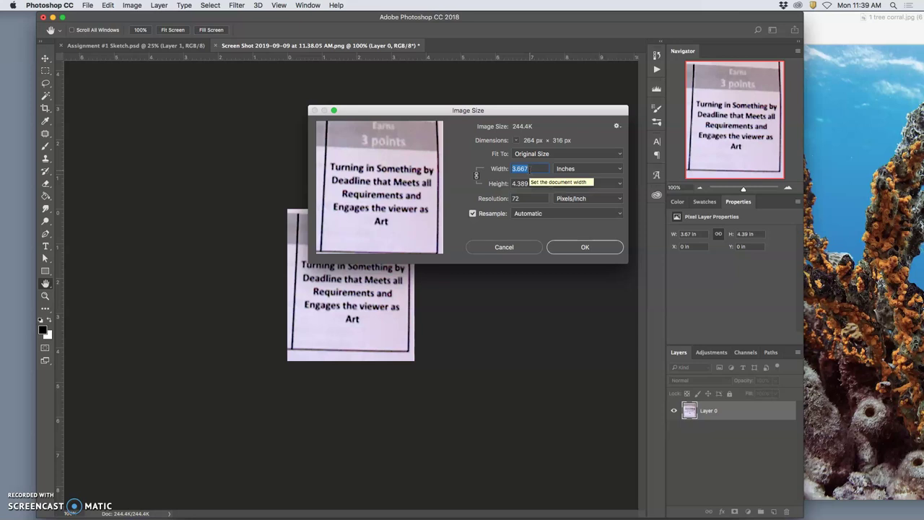
click(533, 184)
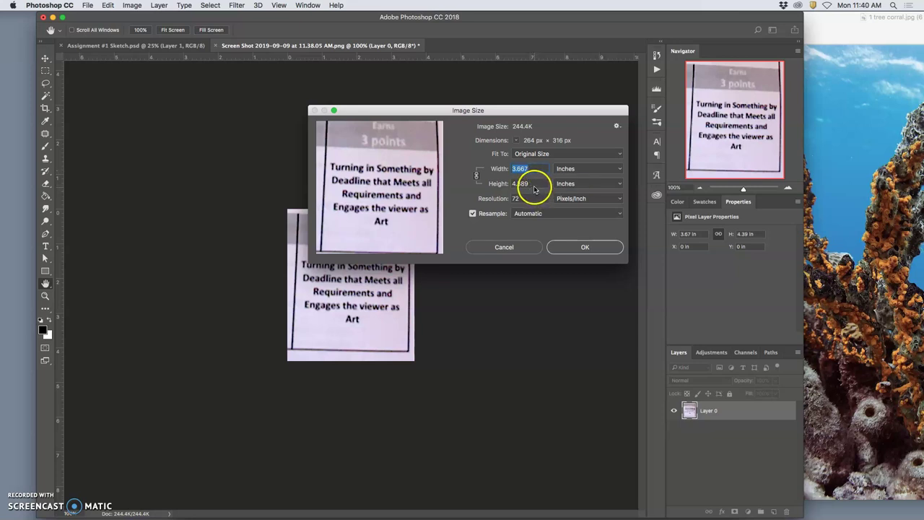
drag(533, 185, 491, 185)
text(14)
click(526, 170)
double_click(515, 181)
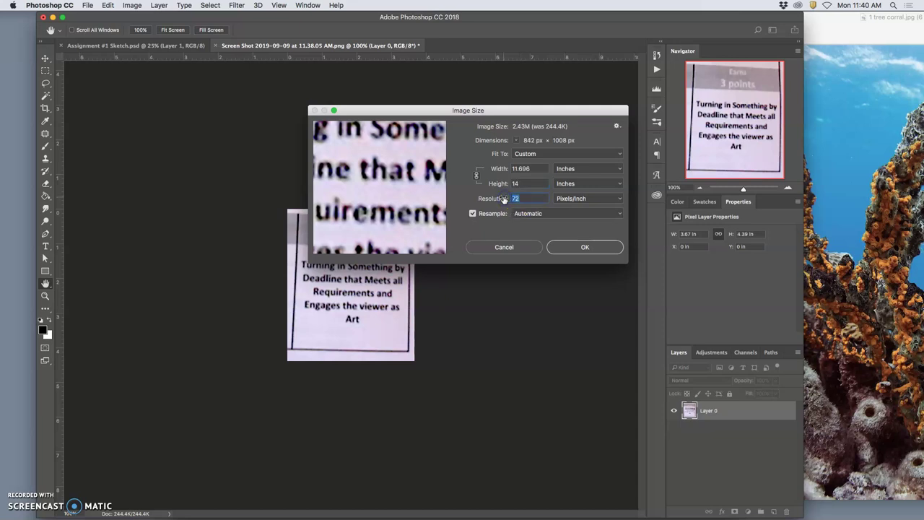
text(350)
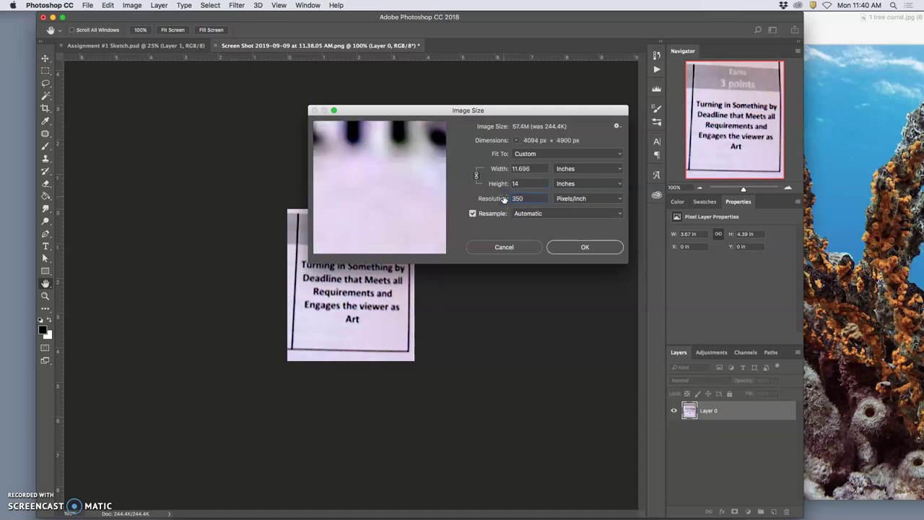
click(530, 200)
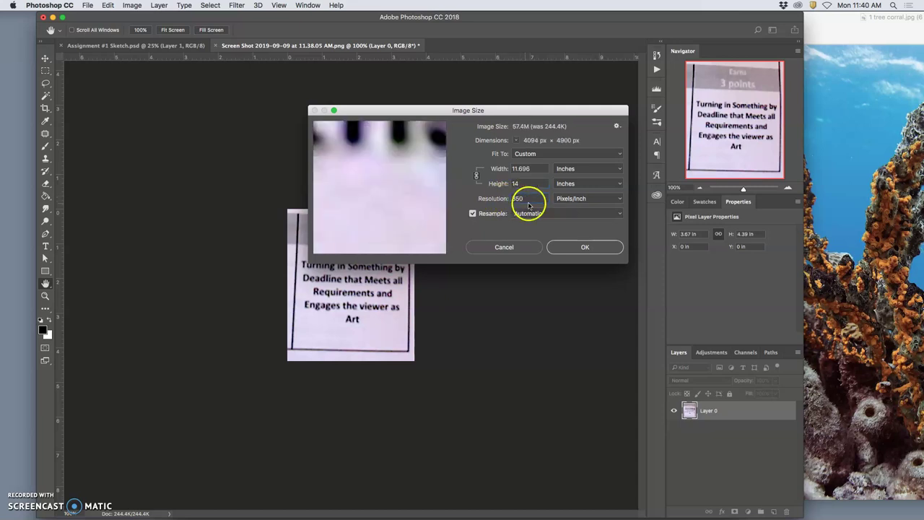
click(417, 194)
drag(415, 194, 392, 219)
click(570, 246)
Close the photo viewer and pick 1 tree corral.jpg in the fantasy landscape references folder.
key(c)
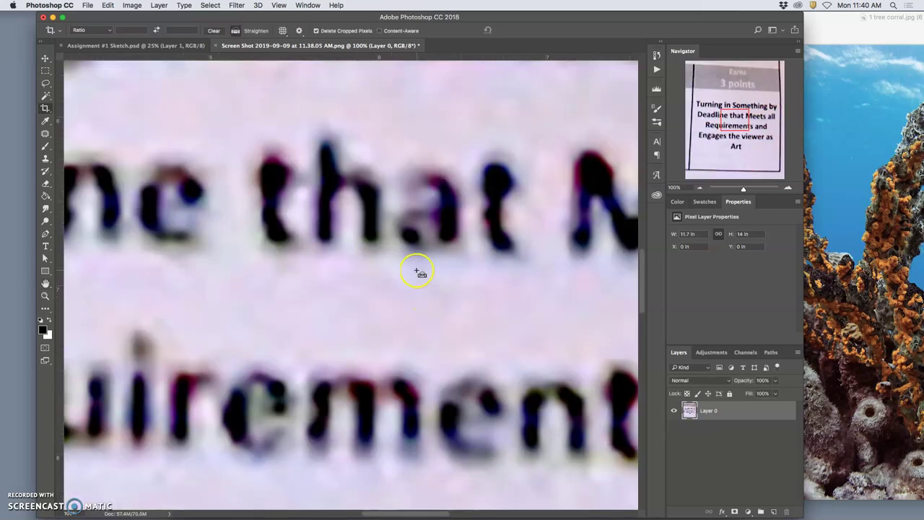
key(super+0)
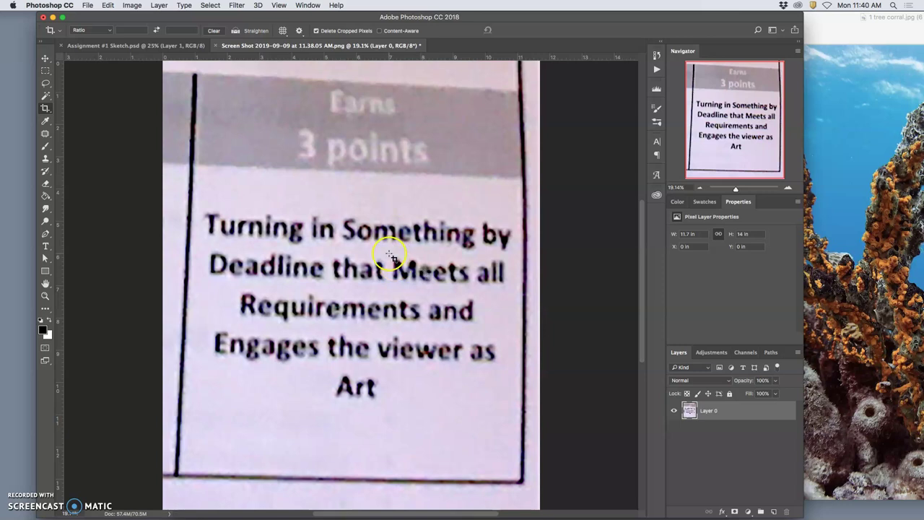
click(836, 234)
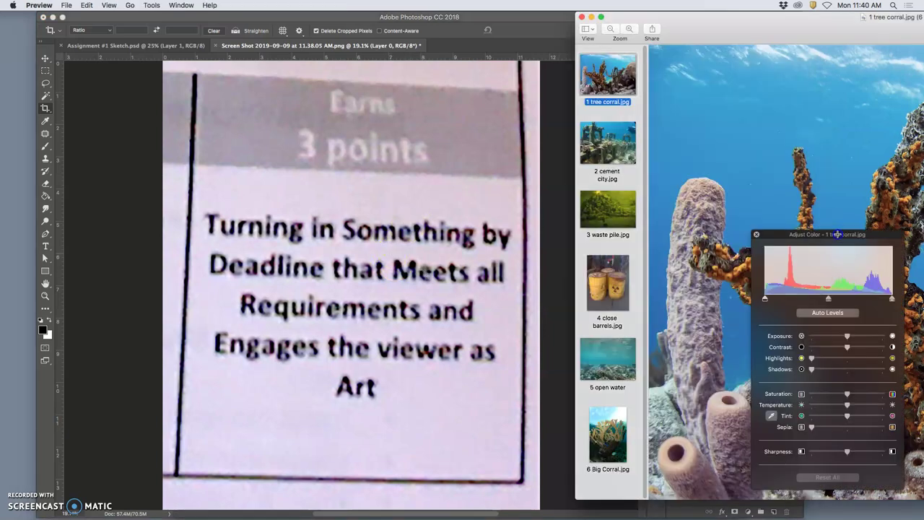
click(582, 16)
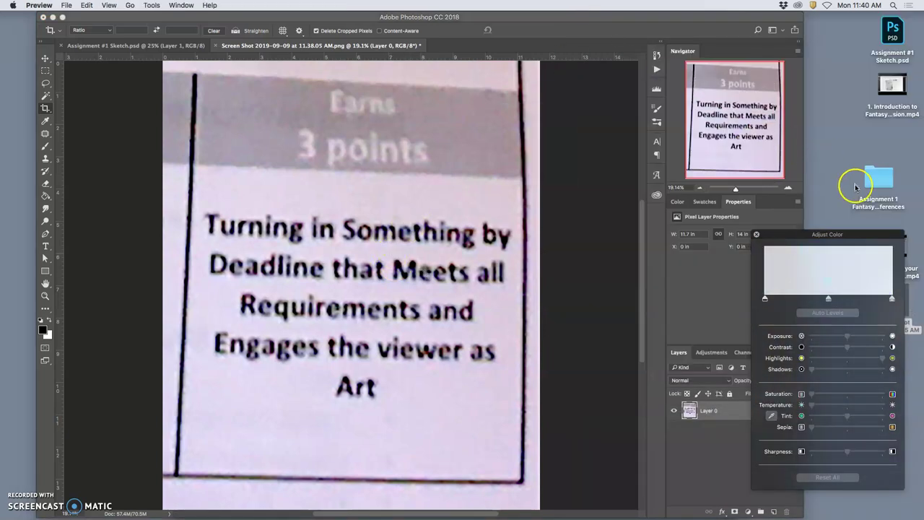
double_click(853, 181)
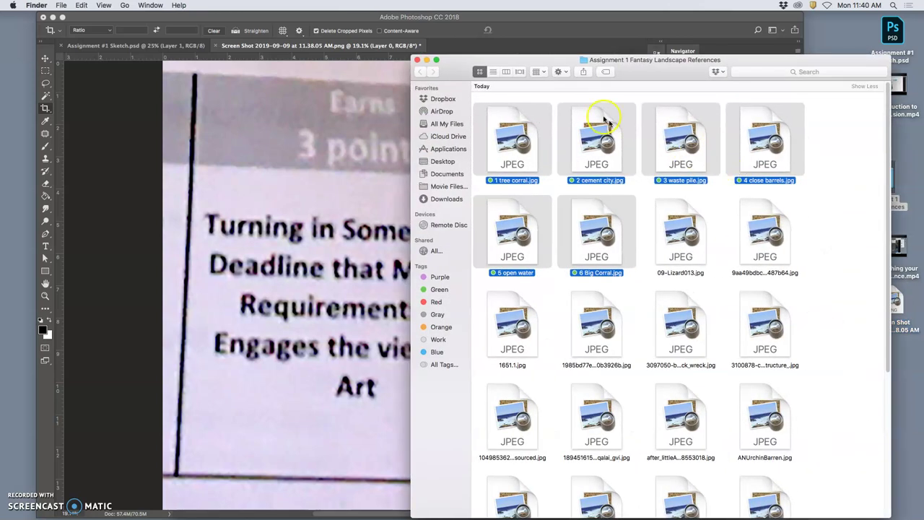
drag(564, 66, 562, 65)
click(554, 96)
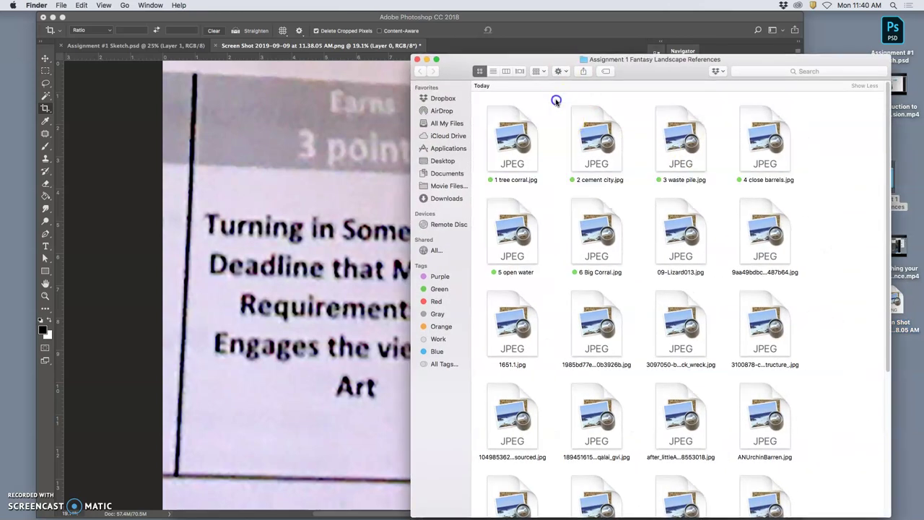
Place 1 tree corral.jpg as a layer, enlarged and shifted to fill the lower part.
drag(512, 137, 325, 235)
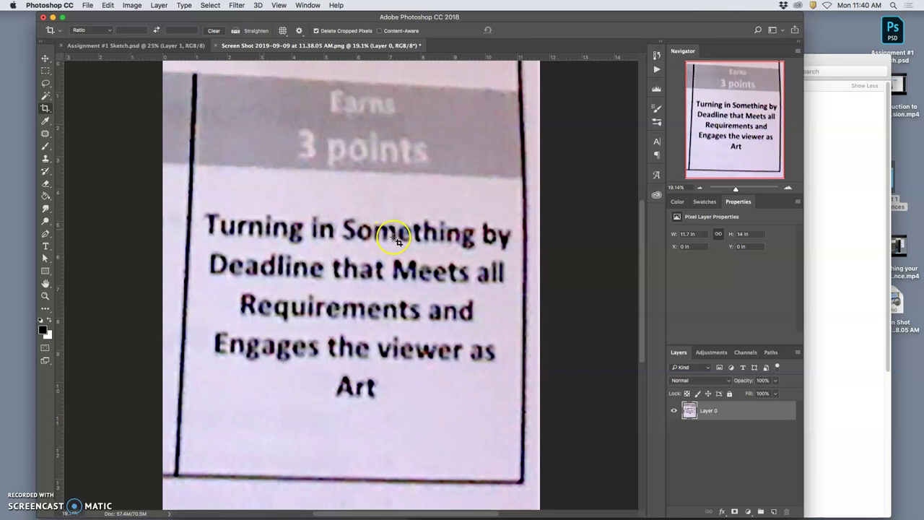
drag(397, 241, 394, 238)
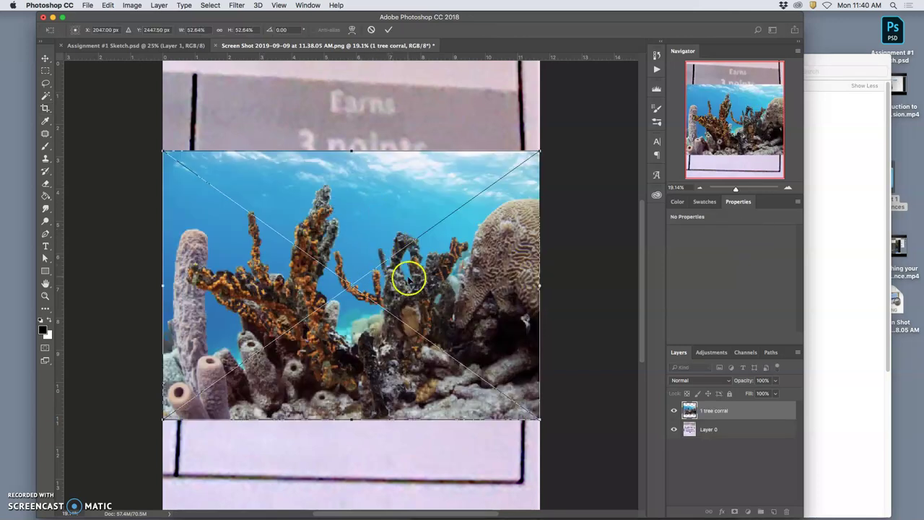
drag(539, 419, 628, 482)
drag(326, 372, 417, 470)
key(Return)
key(c)
key(super+equal)
key(super+equal)
key(super+equal)
key(super+equal)
key(super+equal)
key(super+equal)
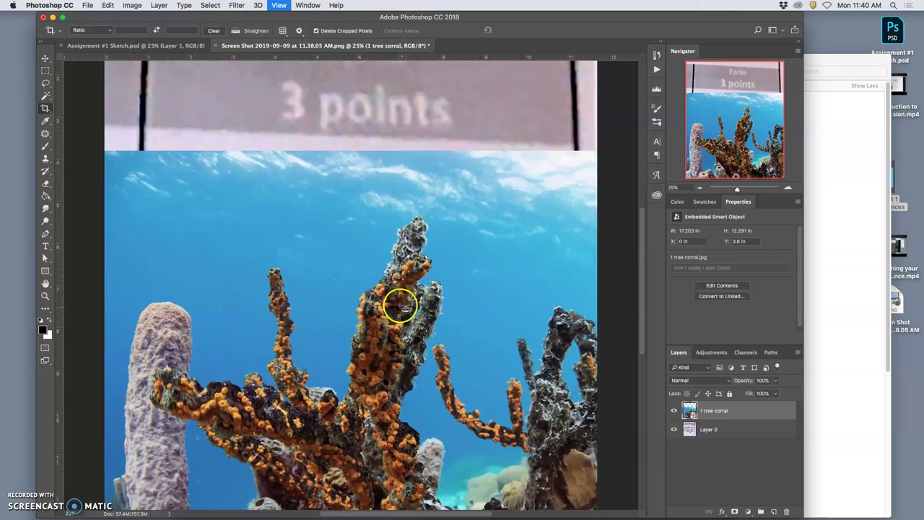
key(super+minus)
key(super+minus)
key(super+minus)
key(super+minus)
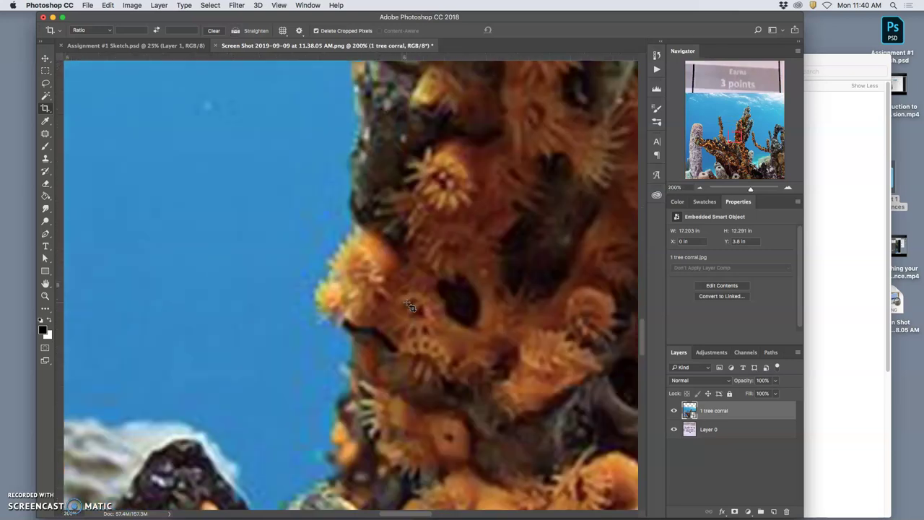
scroll(410, 307, down, 10)
scroll(409, 307, left, 4)
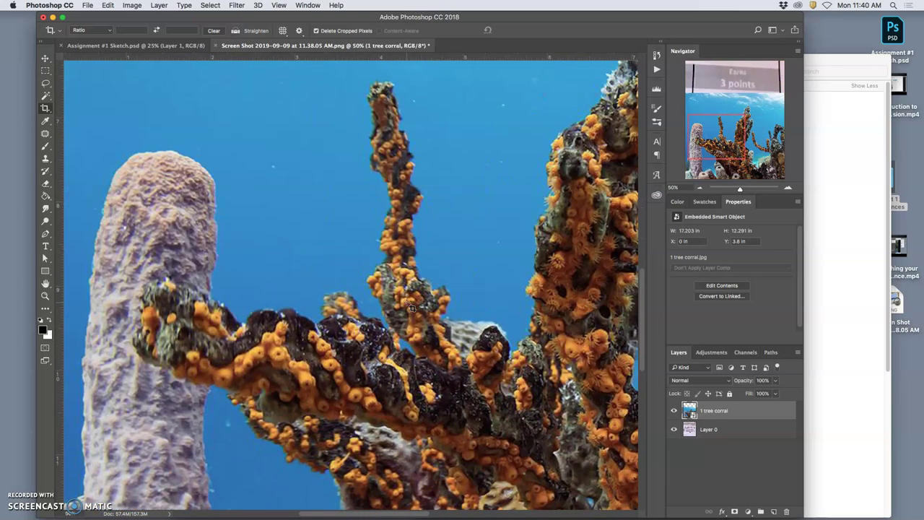
key(super+minus)
key(super+minus)
key(super+minus)
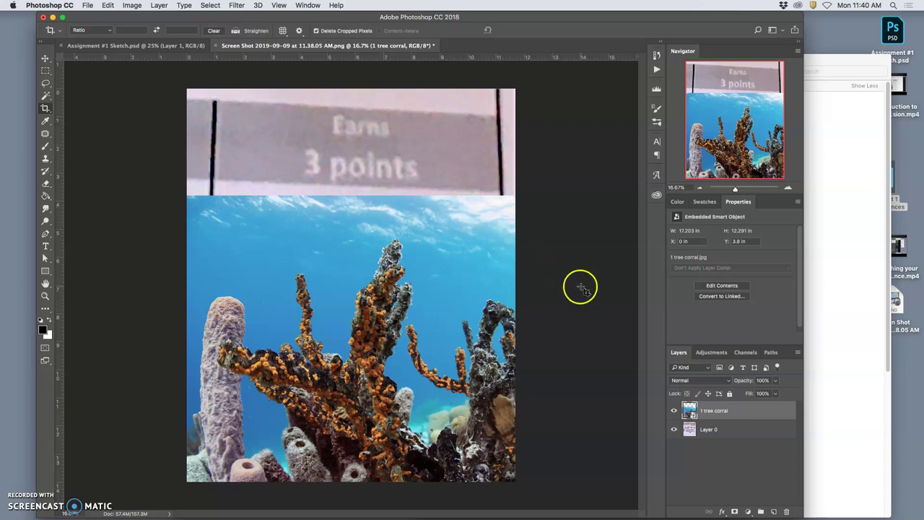
Close the screenshot document with Don't Save.
click(735, 412)
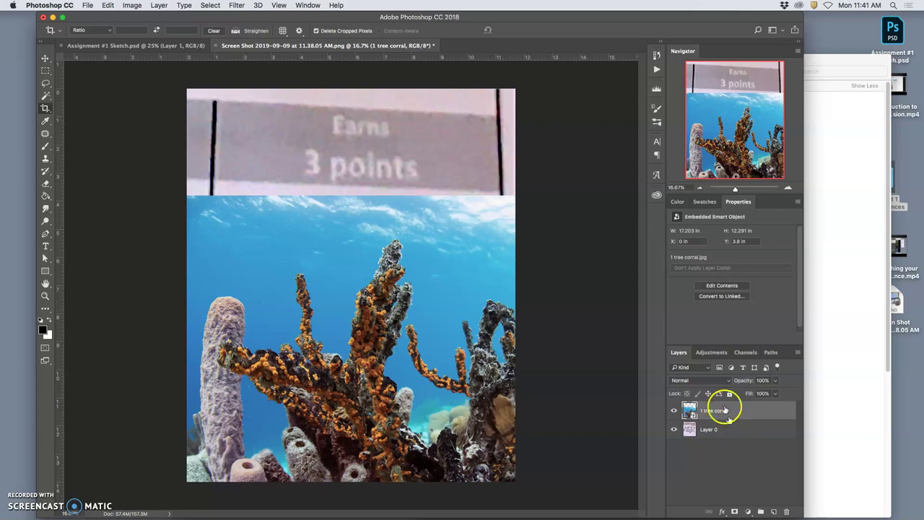
click(216, 44)
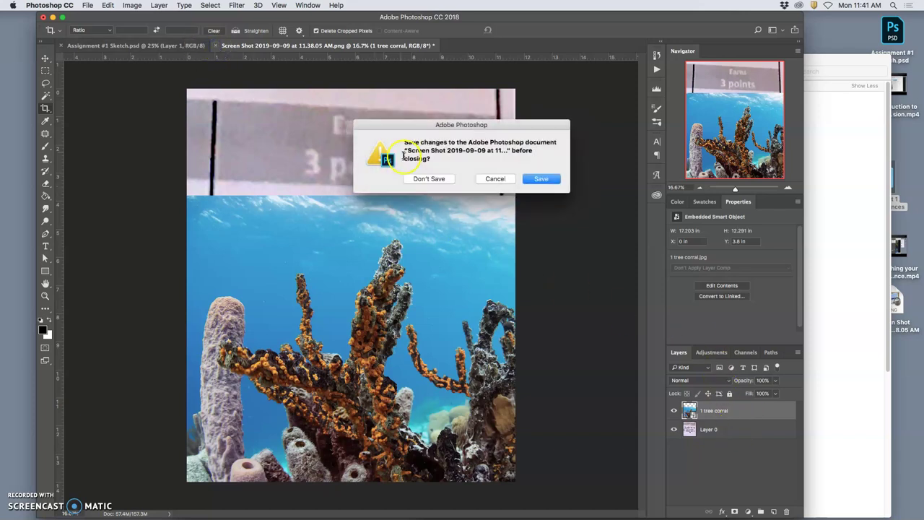
click(428, 179)
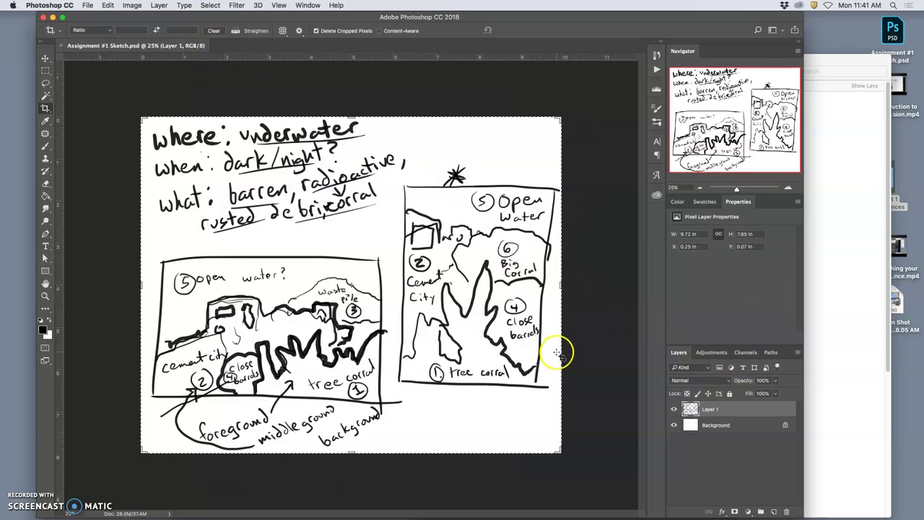
Cancel the accidental crop prompts on Assignment #1 Sketch.psd, leaving it uncropped.
click(583, 275)
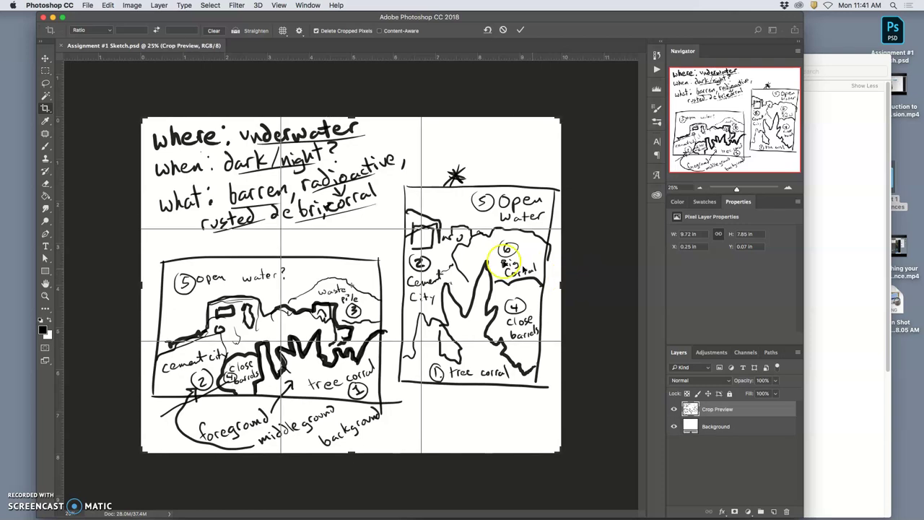
key(super+s)
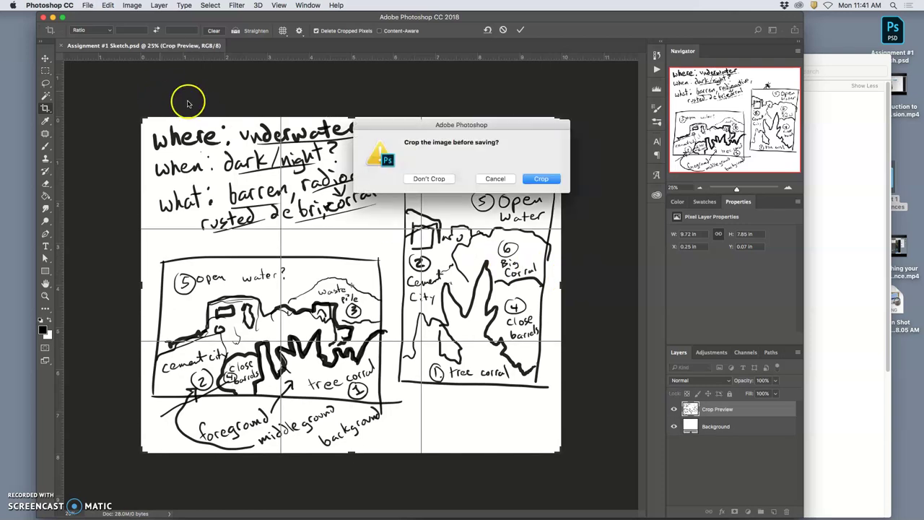
click(486, 180)
click(103, 86)
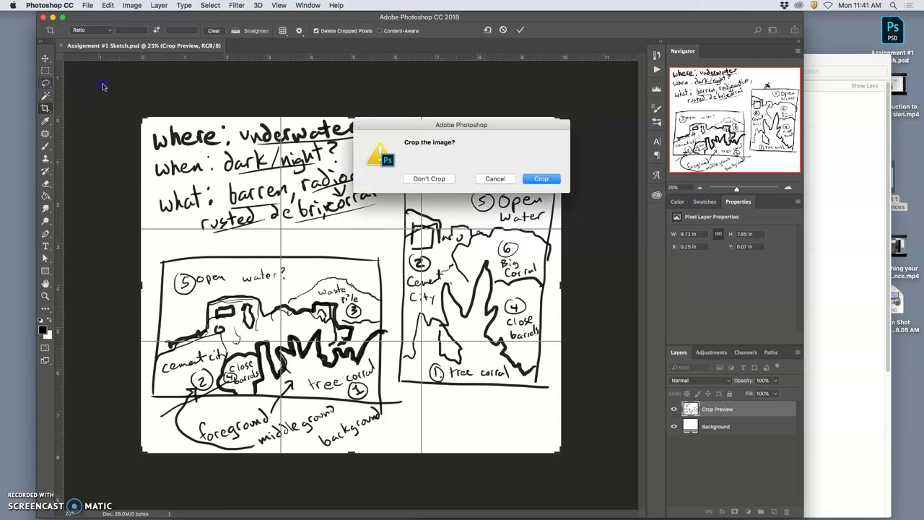
click(447, 179)
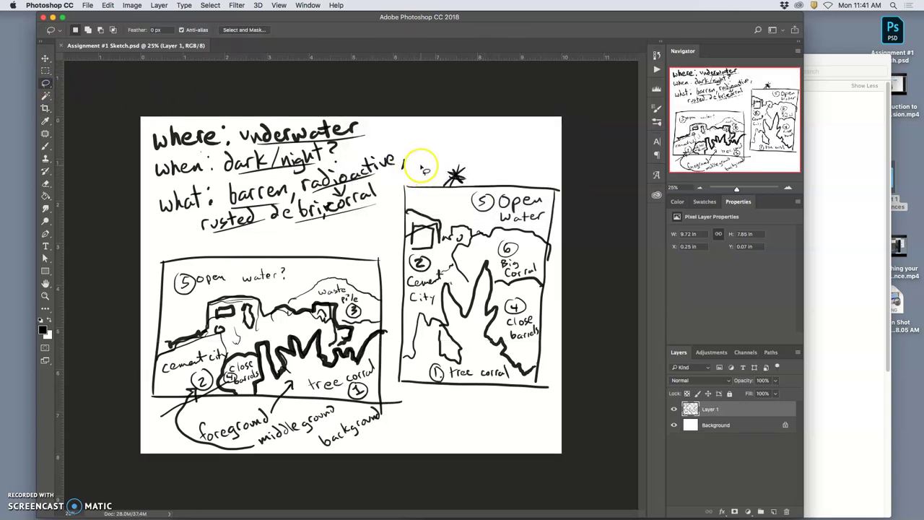
Frame a crop around the right-hand panel from Open Water down to tree corral.
click(45, 108)
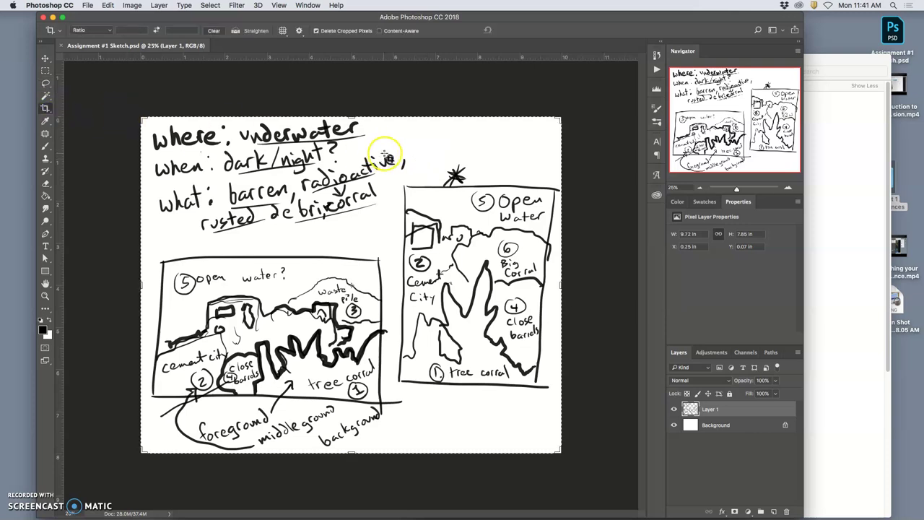
mouse_move(160, 127)
mouse_down()
mouse_move(248, 124)
mouse_move(258, 149)
mouse_move(272, 151)
mouse_up()
drag(432, 419, 430, 390)
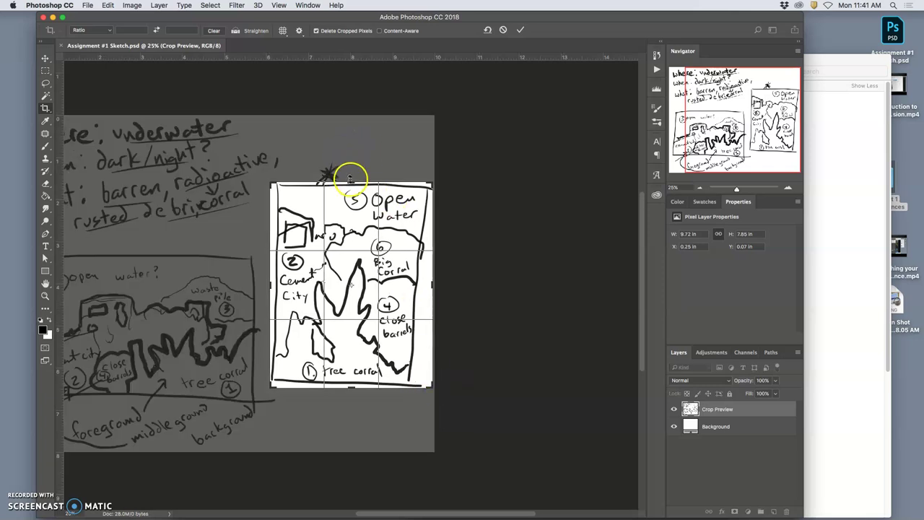
drag(350, 180, 351, 177)
drag(432, 283, 427, 282)
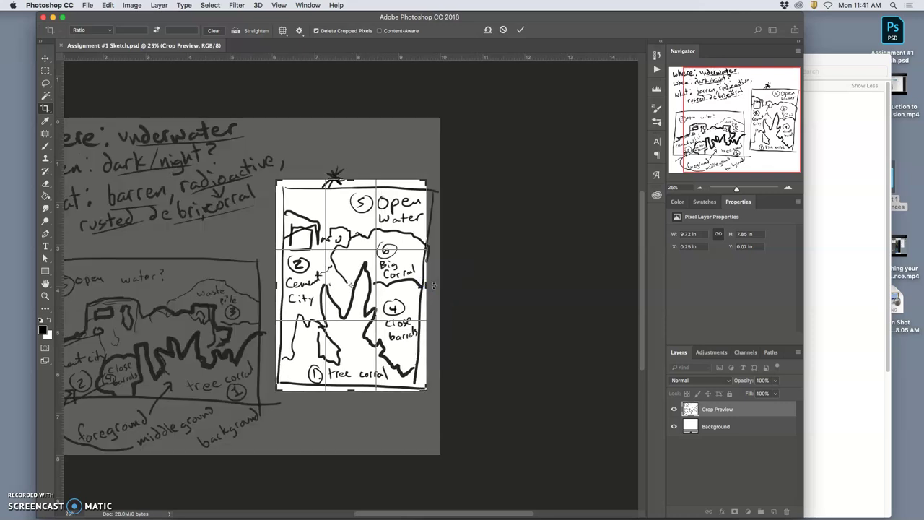
Commit the crop and resize the sketch to 11 × 15.372 inches at 350 pixels/inch.
key(Return)
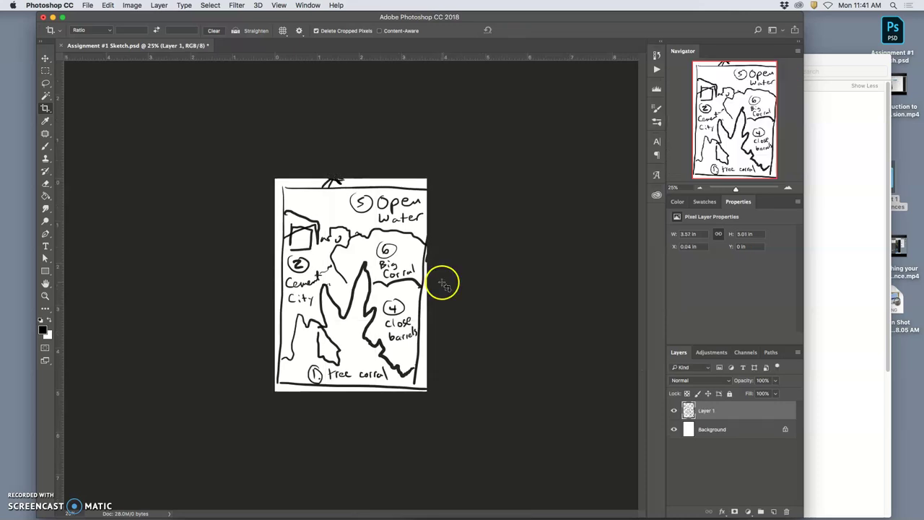
click(133, 7)
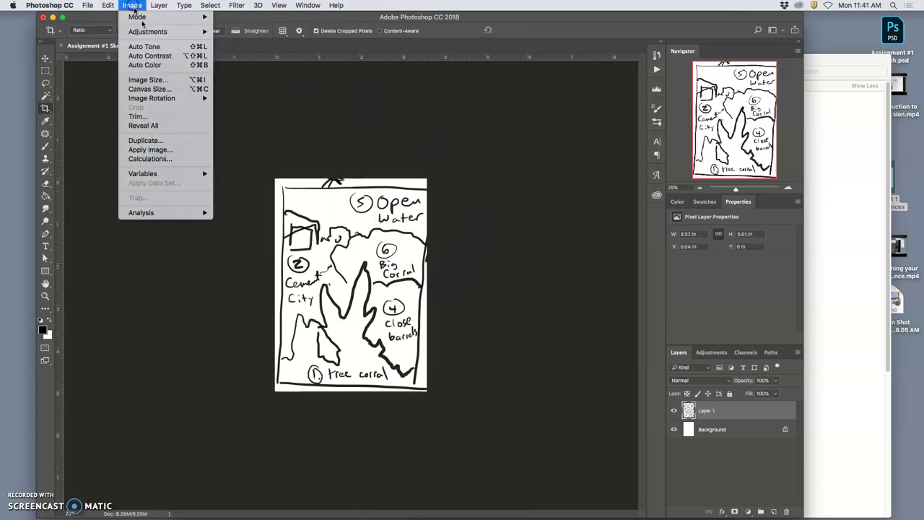
click(148, 82)
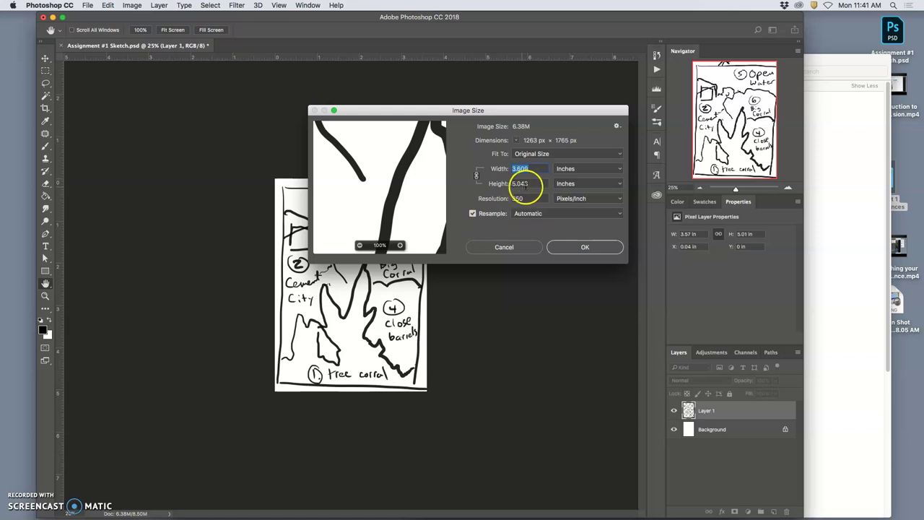
drag(527, 184, 508, 169)
text(14)
text(11)
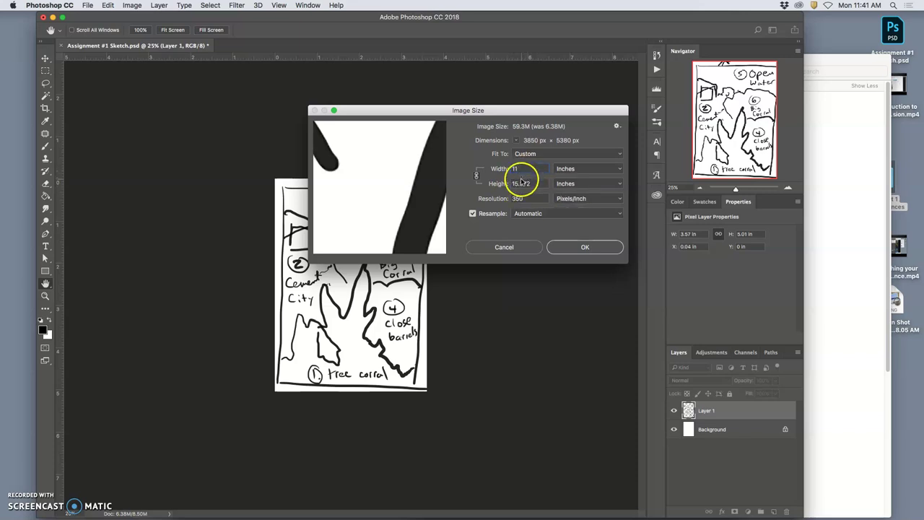
click(577, 247)
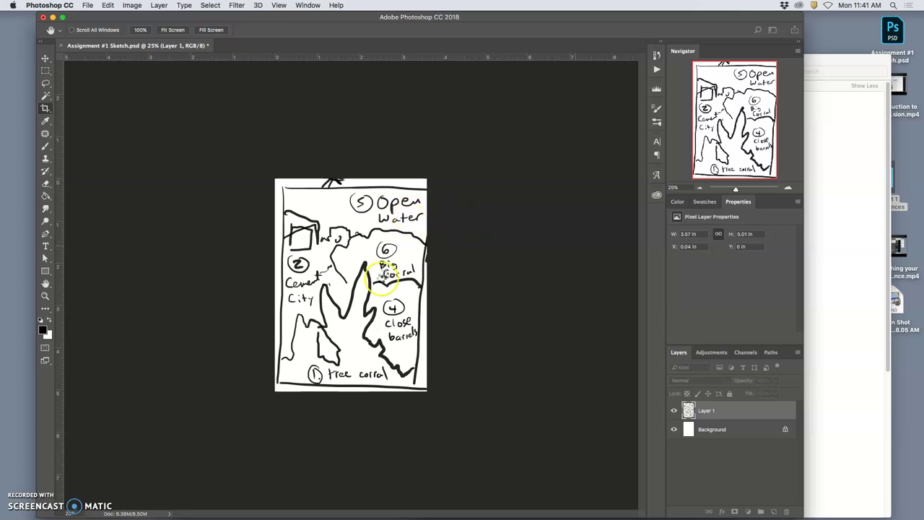
key(c)
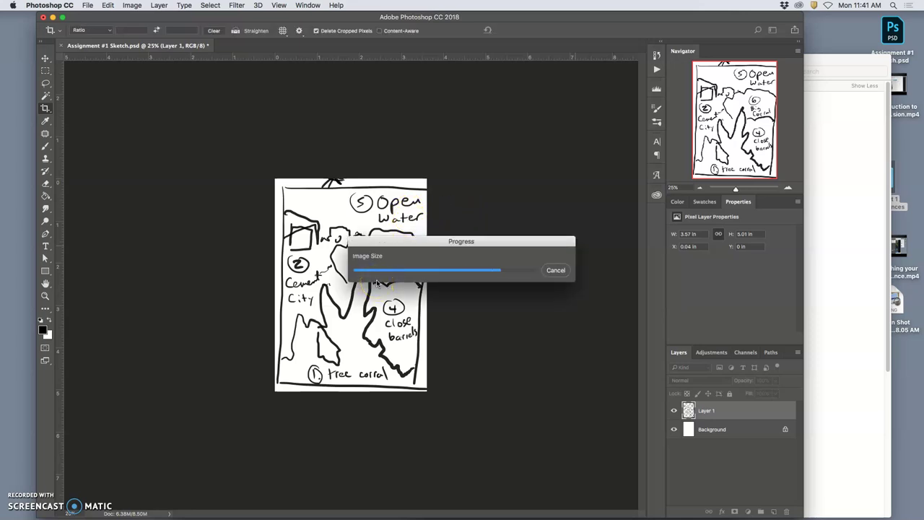
Fade the sketch's Layer 1 to 20% opacity.
key(super+plus)
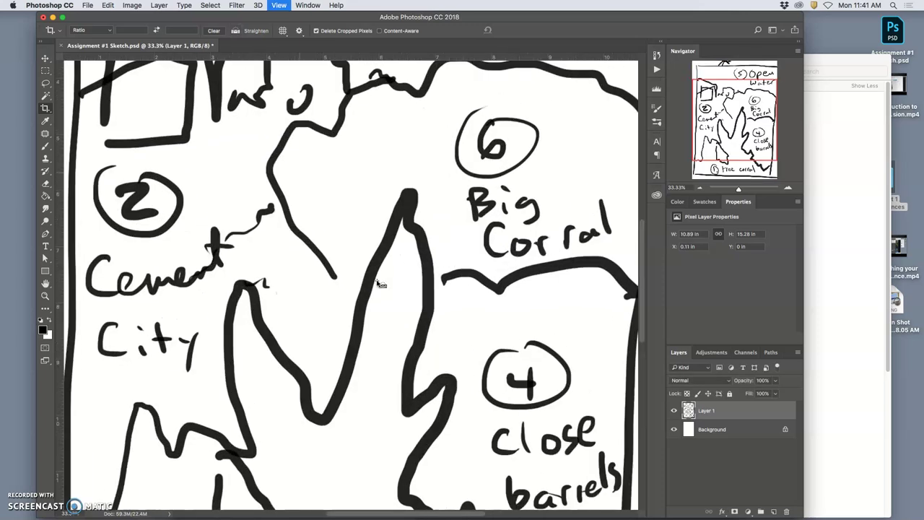
key(super+minus)
key(super+minus)
key(super+minus)
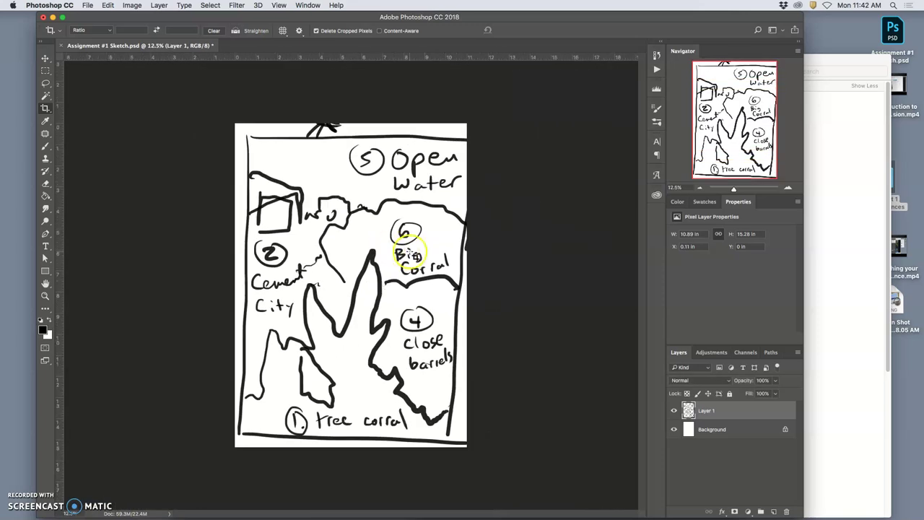
click(132, 8)
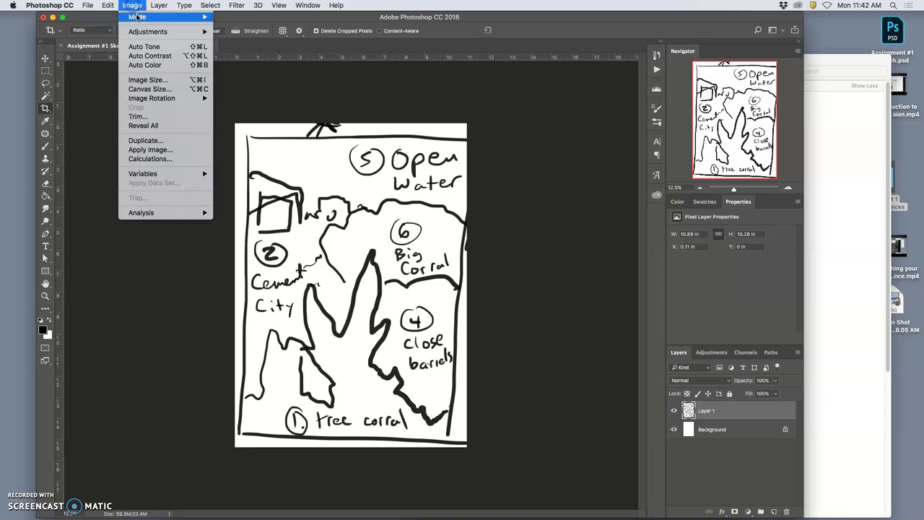
click(322, 19)
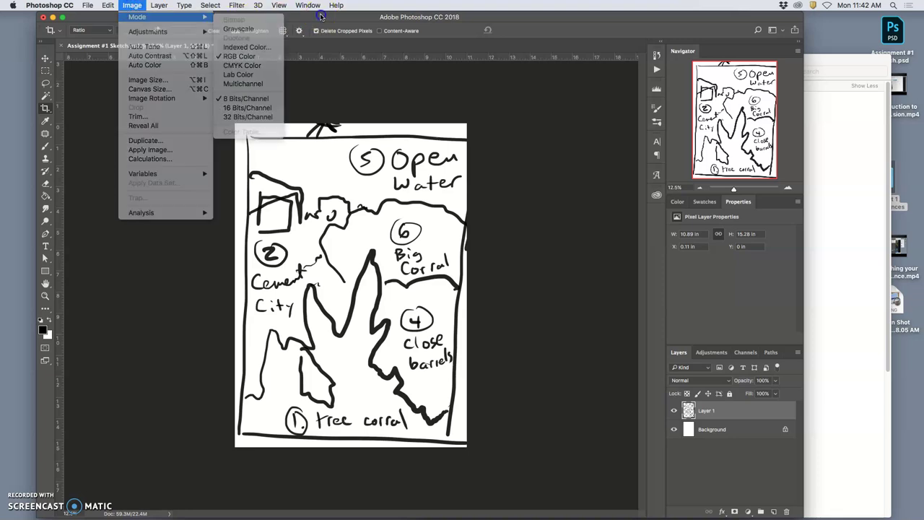
click(775, 380)
drag(764, 393, 742, 393)
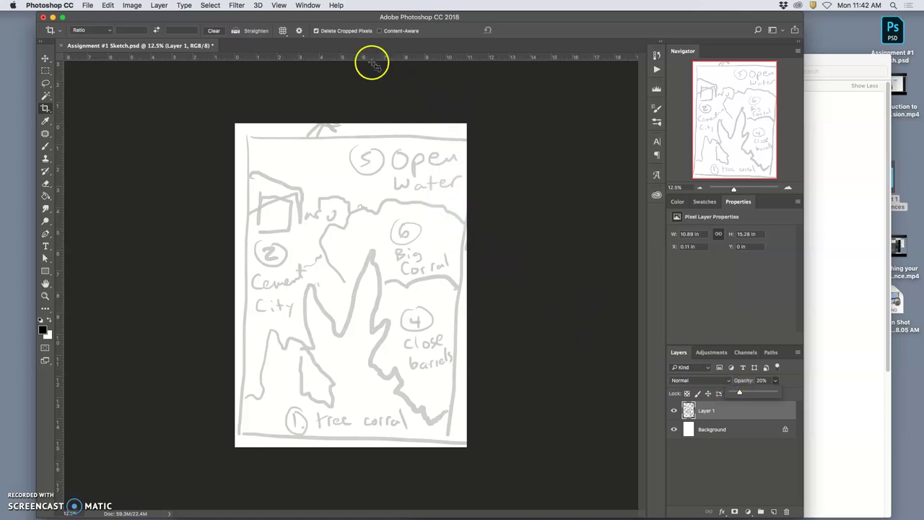
Drag ruler guides onto the sketch page's top, side and bottom edges.
click(45, 60)
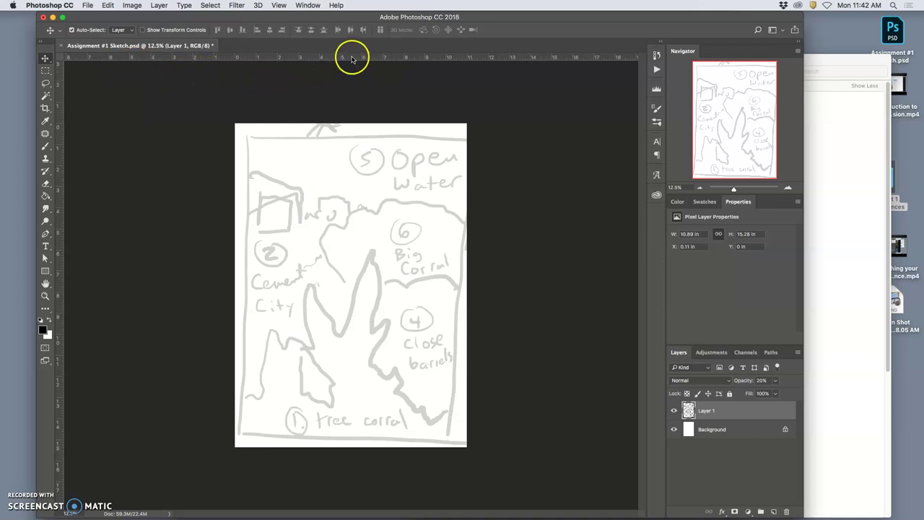
drag(352, 59, 355, 122)
drag(60, 145, 467, 169)
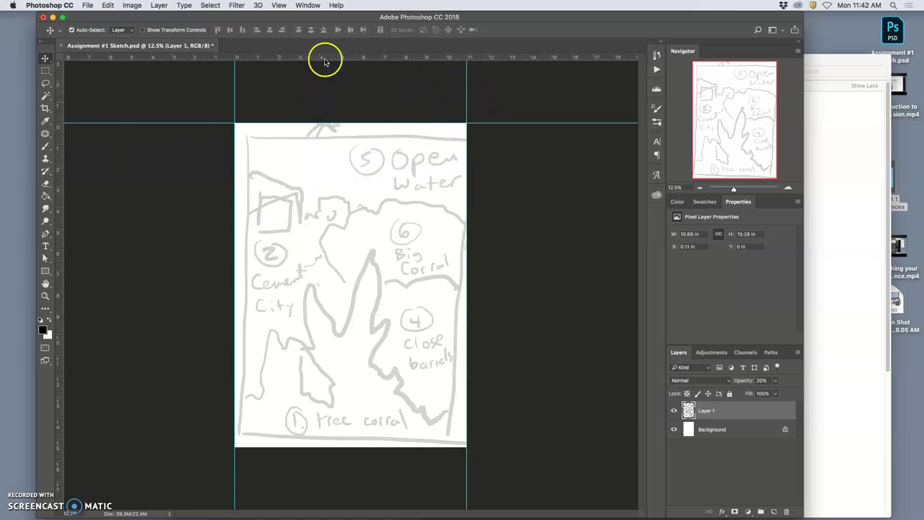
drag(324, 61, 342, 446)
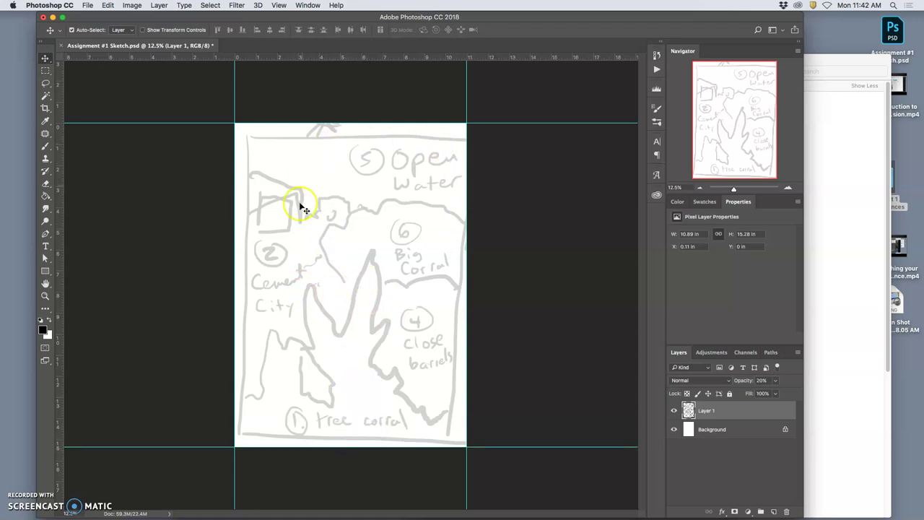
Resize the canvas to 40 in wide by 30 in high, with Gray as the extension colour.
click(132, 5)
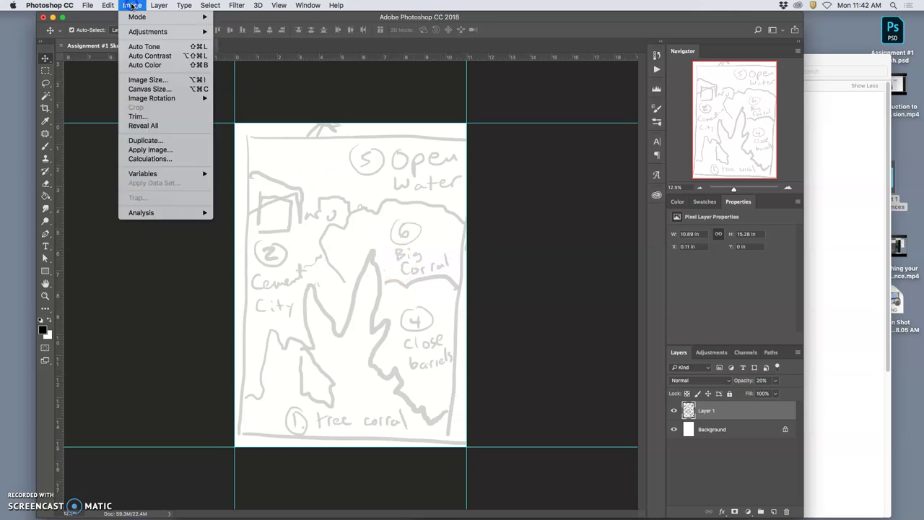
click(159, 93)
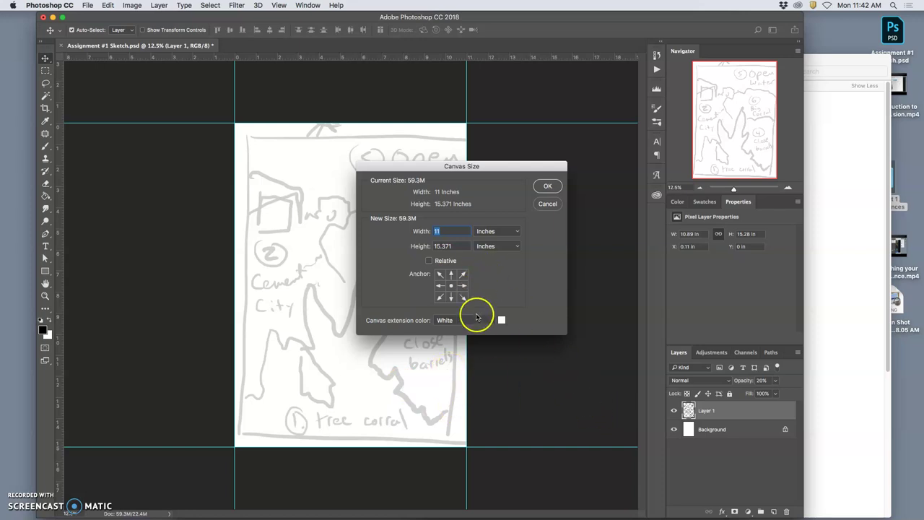
click(491, 322)
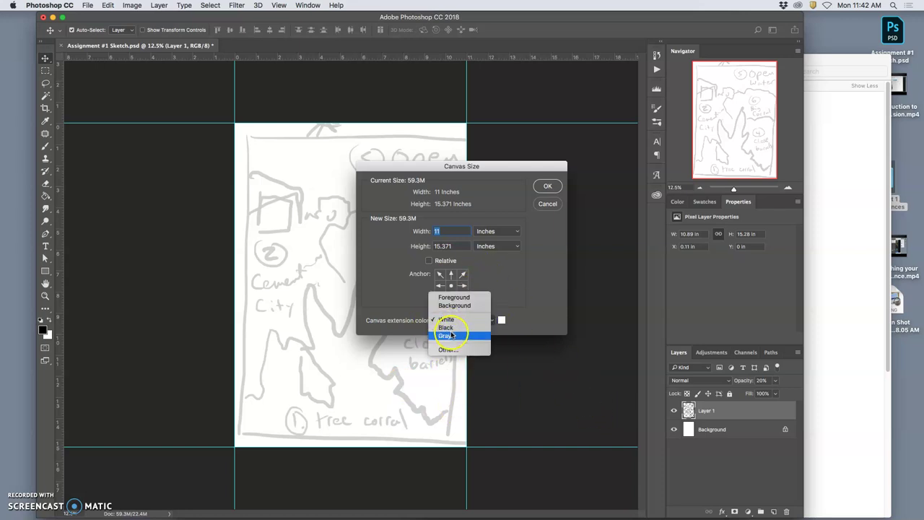
click(448, 336)
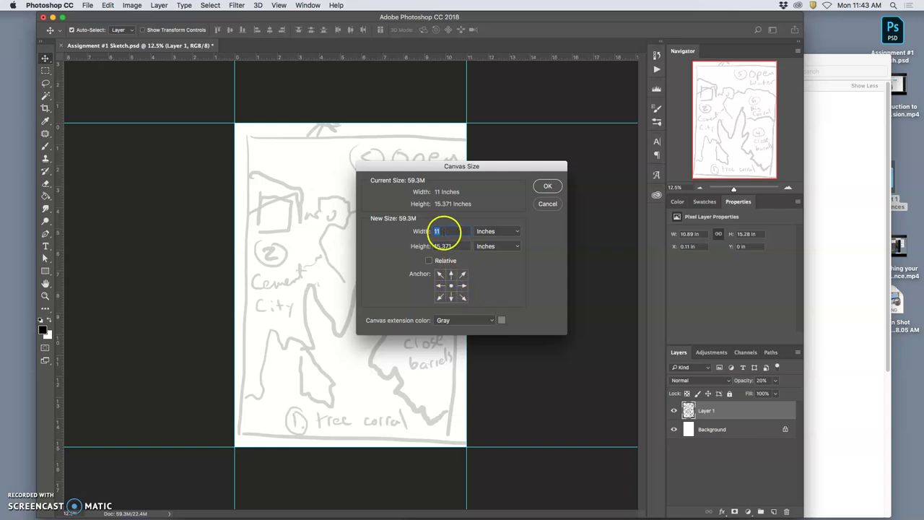
text(40)
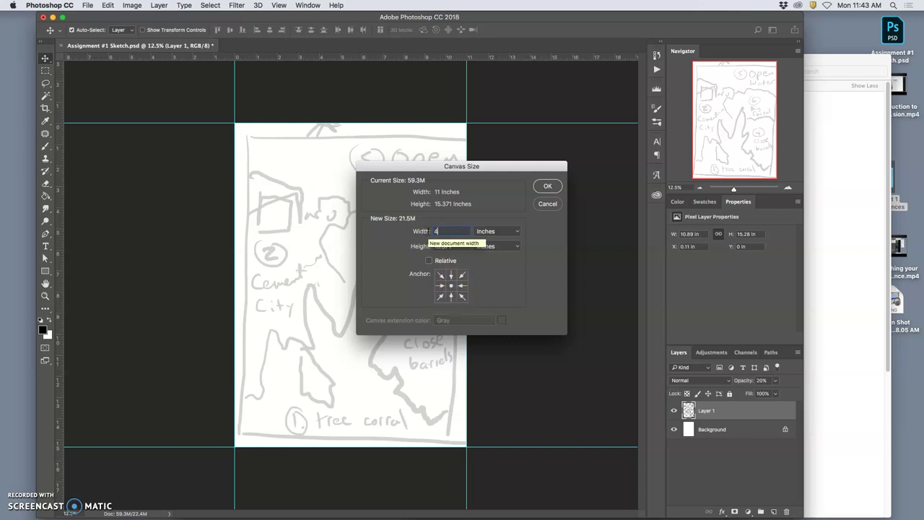
click(459, 246)
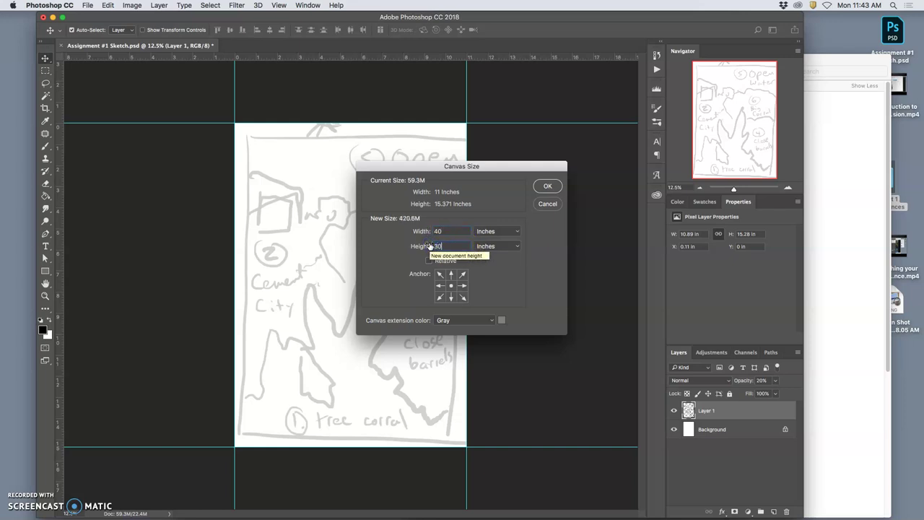
drag(426, 234, 453, 239)
click(547, 187)
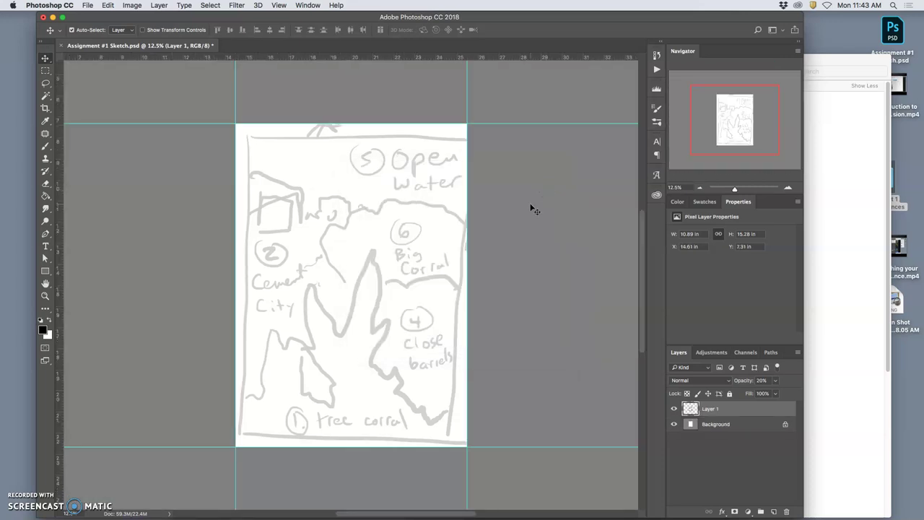
Zoom out to show the whole gray canvas and toggle the sketch layer off and on.
key(super)
key(super+minus)
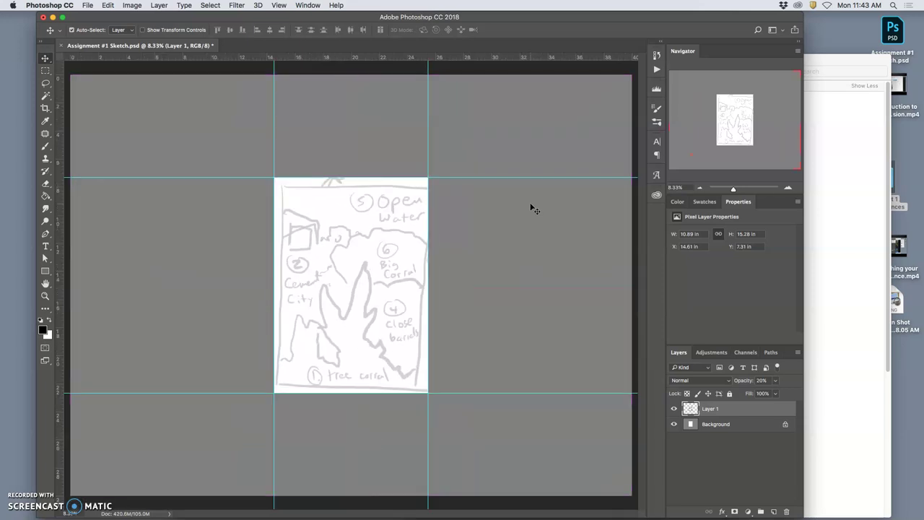
click(538, 223)
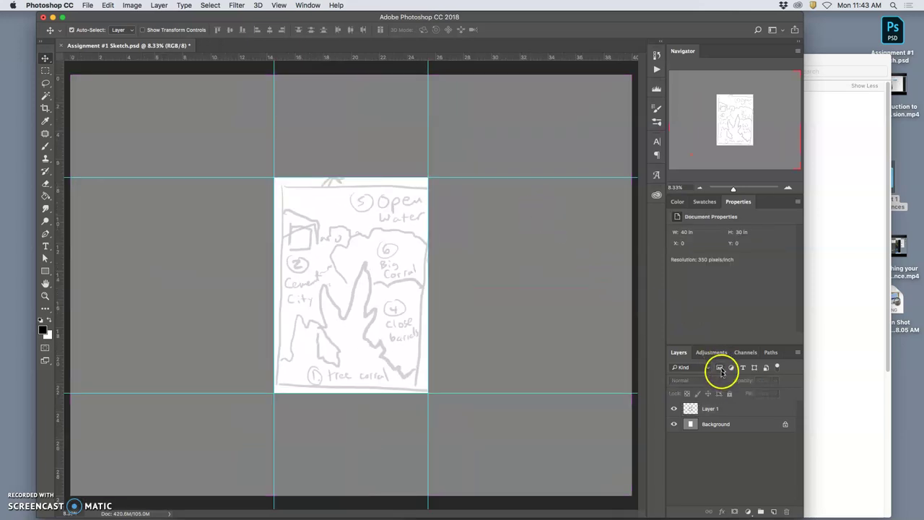
click(674, 410)
click(674, 410)
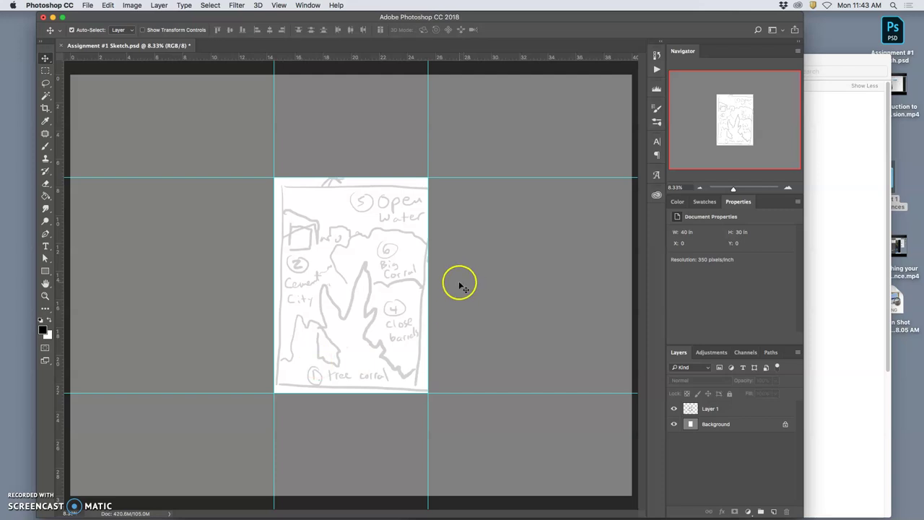
Hide the guides through View > Show, then show them again.
key(super+semicolon)
key(super+semicolon)
key(super+semicolon)
key(super+semicolon)
key(super+semicolon)
click(279, 5)
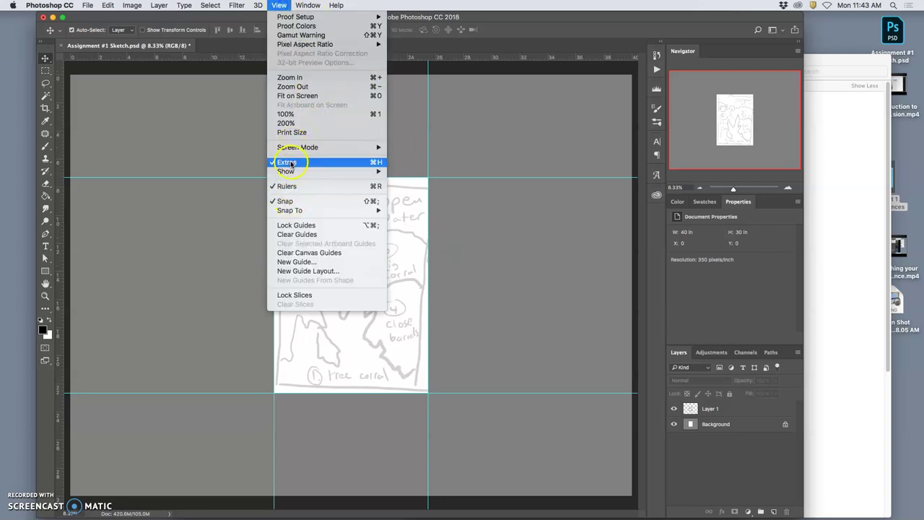
mouse_move(296, 171)
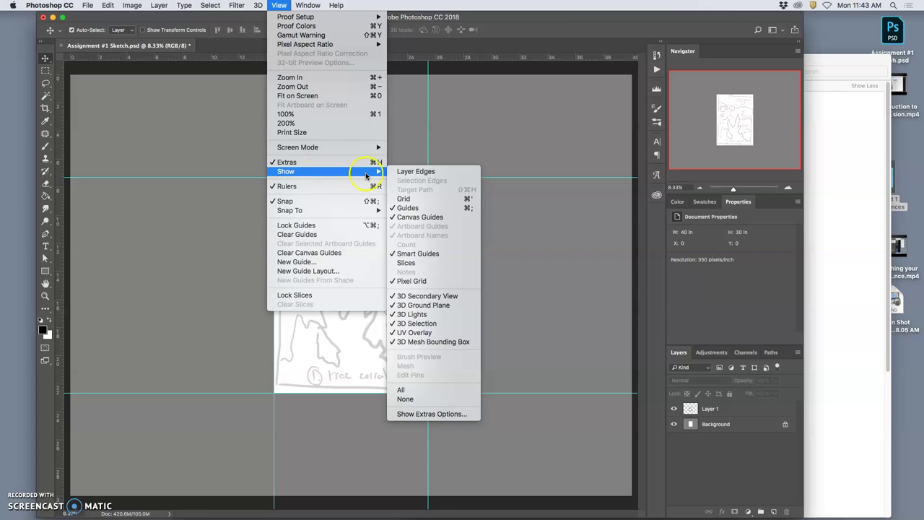
click(398, 209)
click(278, 5)
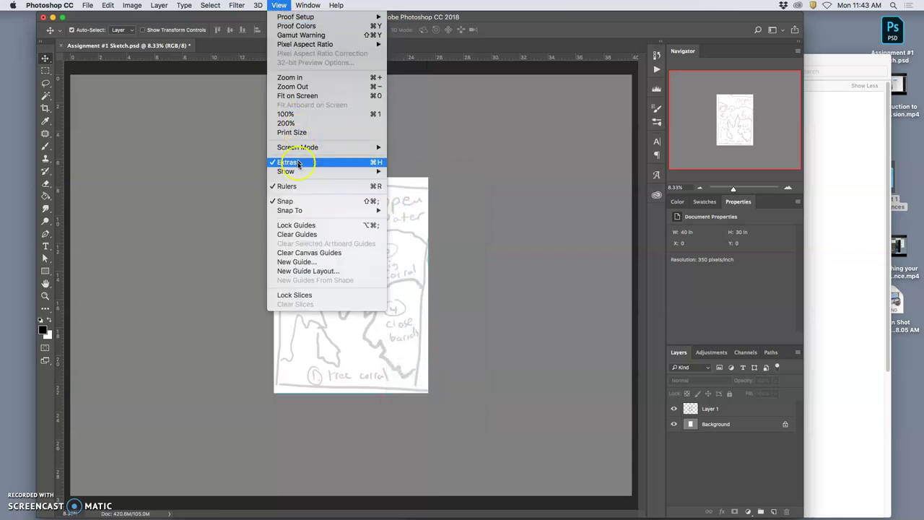
mouse_move(300, 174)
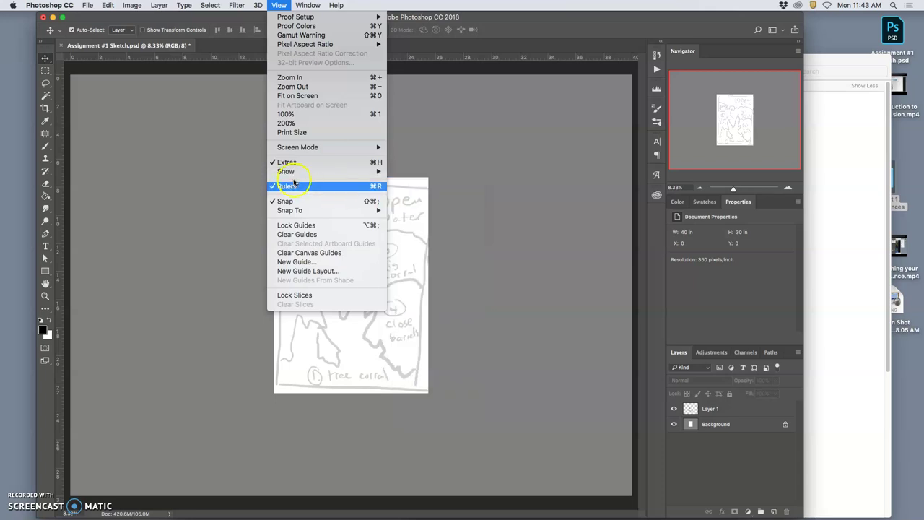
click(401, 208)
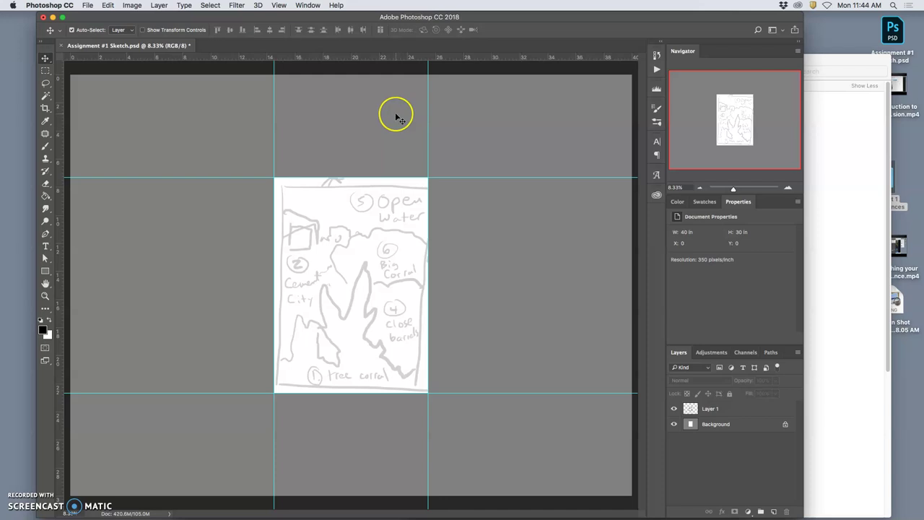
Hide the rulers and turn them back on.
key(super+alt+semicolon)
click(279, 5)
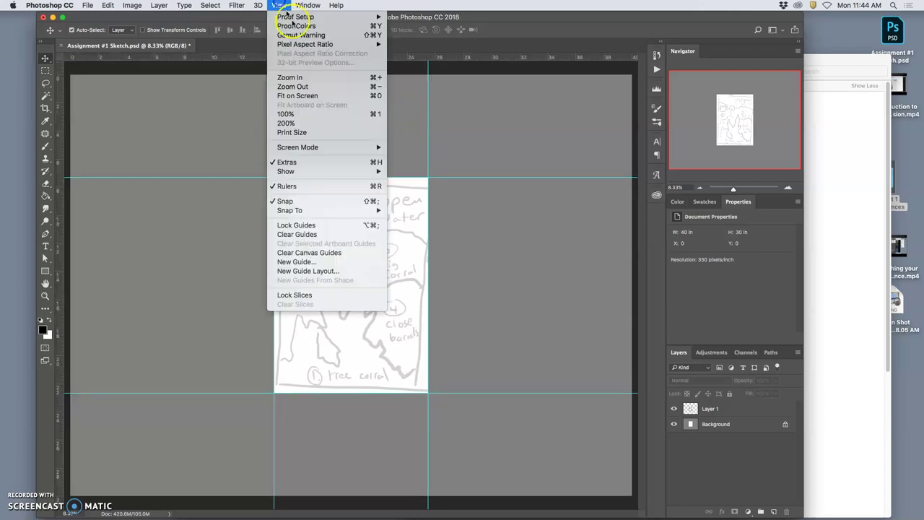
click(292, 185)
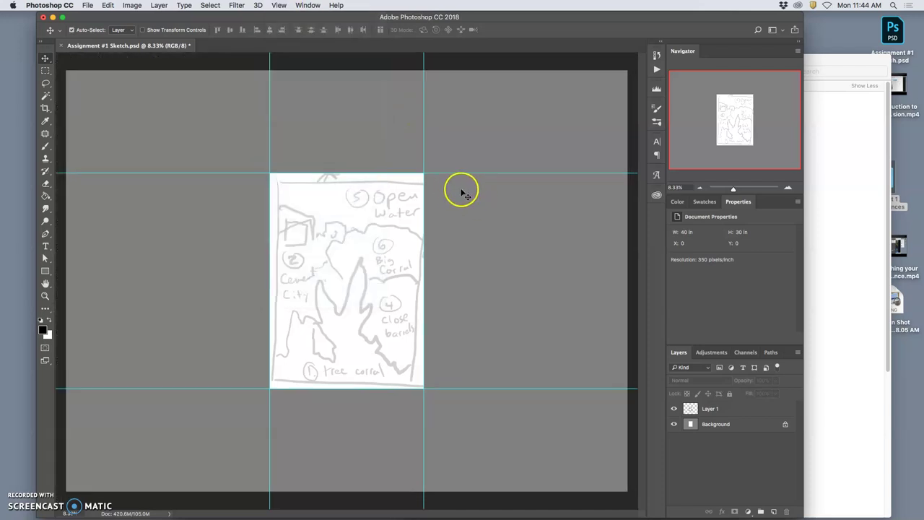
key(super+r)
click(278, 5)
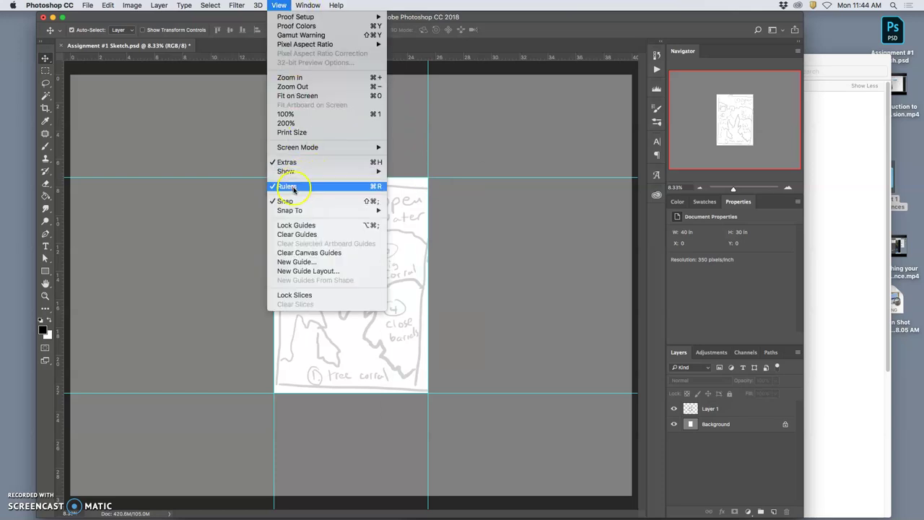
click(518, 205)
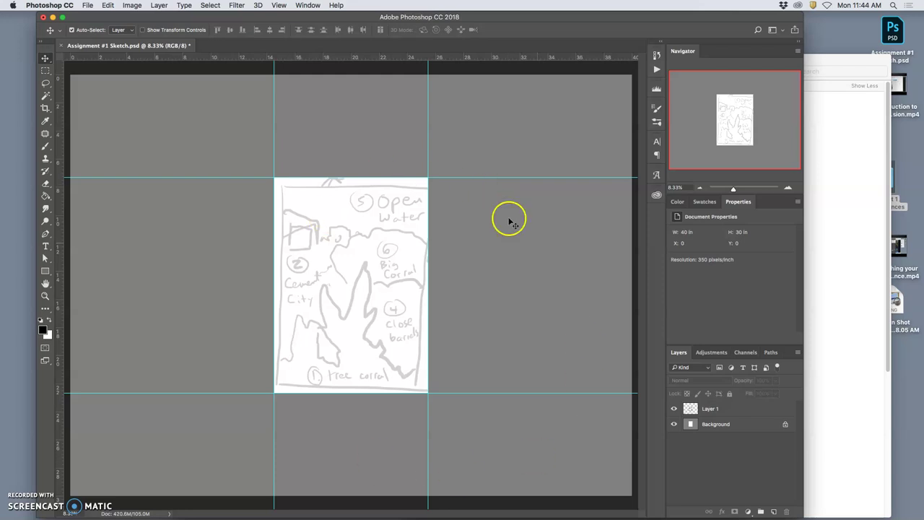
Place the 1 tree corral, 2 cement city and 3 waste pile photos at top left, lower left and lower right.
click(831, 65)
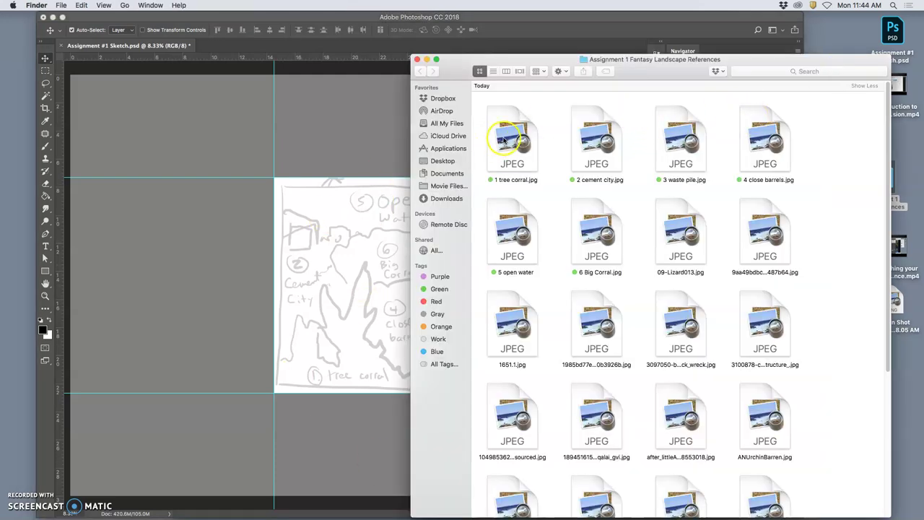
drag(509, 134, 165, 148)
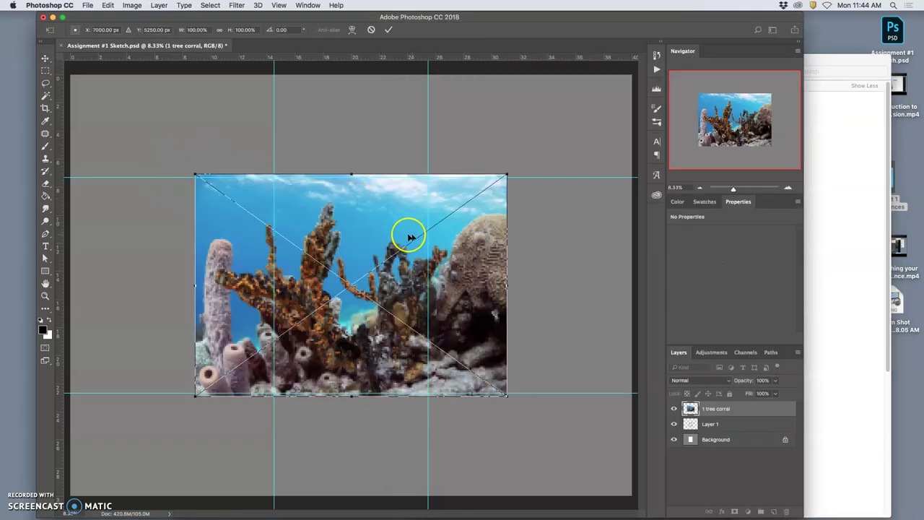
drag(404, 233, 274, 139)
key(Return)
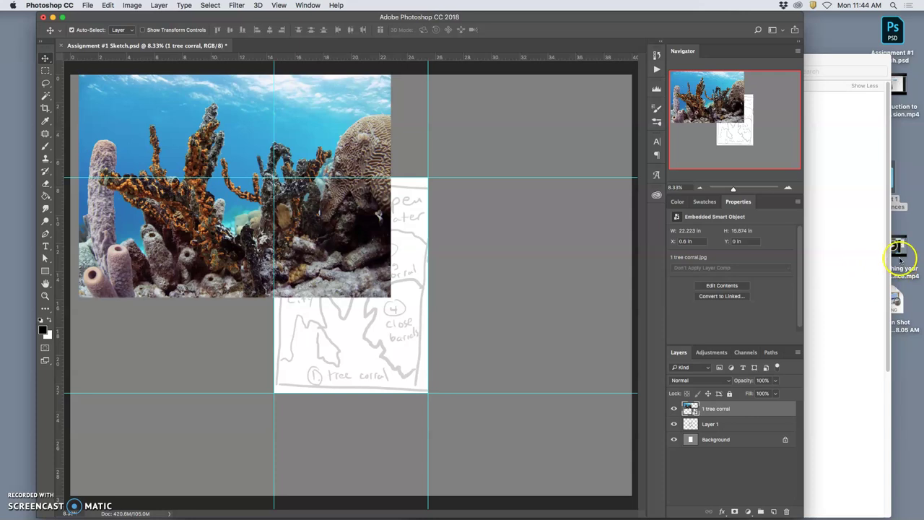
click(866, 256)
drag(589, 166, 227, 376)
drag(318, 309, 125, 439)
key(Return)
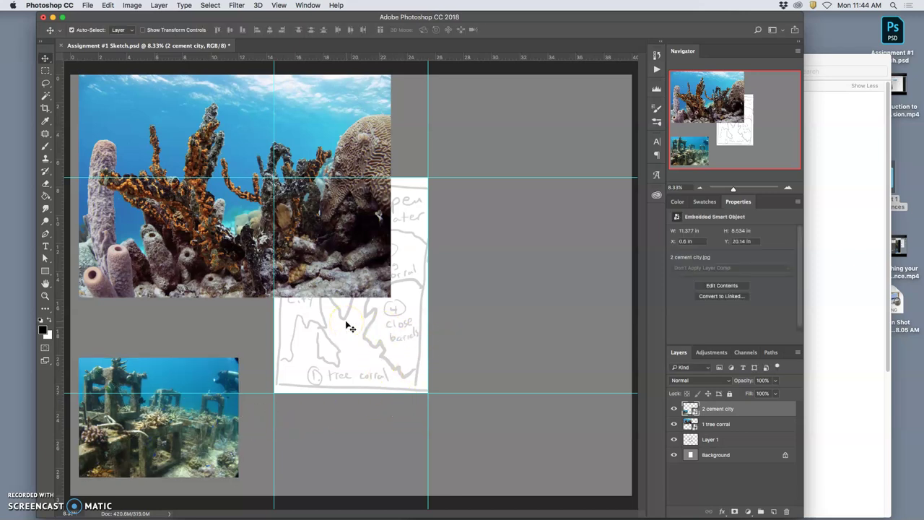
click(829, 269)
drag(680, 145, 340, 439)
drag(384, 330, 582, 470)
click(642, 436)
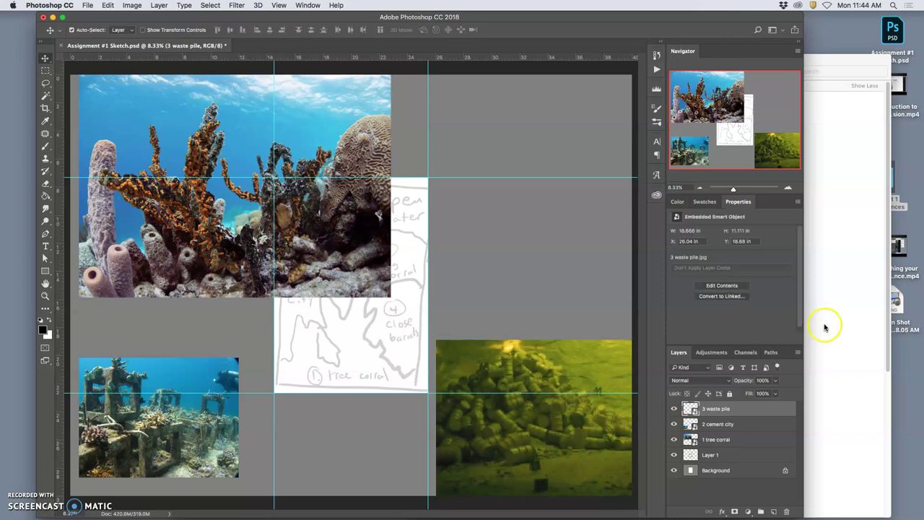
Place 4 close barrels at top right, 5 open water at bottom and 6 Big Corral at right, then zoom out.
click(823, 324)
drag(762, 146, 351, 443)
drag(387, 320, 586, 231)
click(635, 320)
click(863, 246)
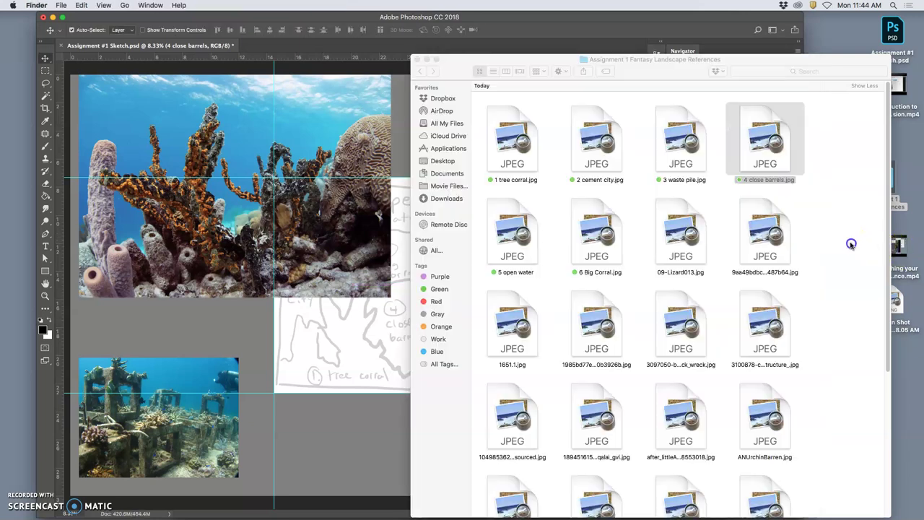
click(525, 244)
drag(524, 244, 351, 428)
drag(365, 320, 341, 511)
key(Return)
click(858, 220)
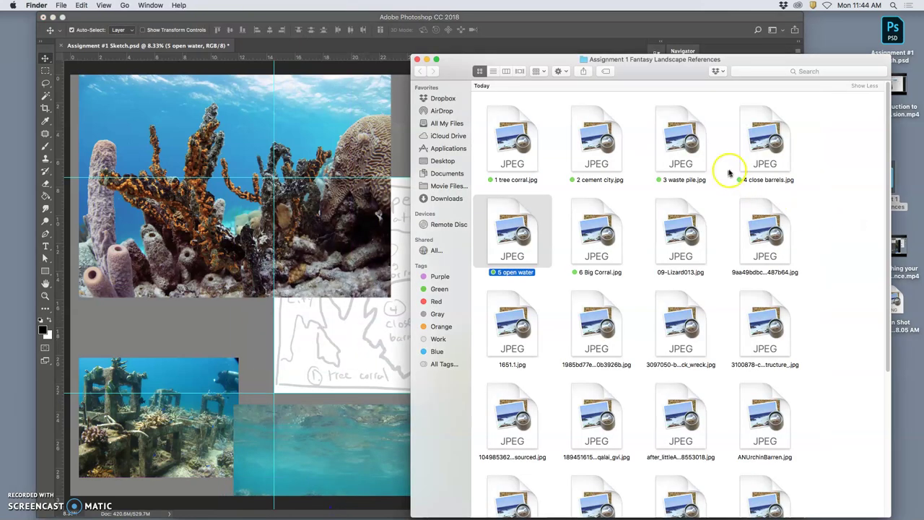
drag(581, 241, 322, 345)
drag(386, 296, 699, 132)
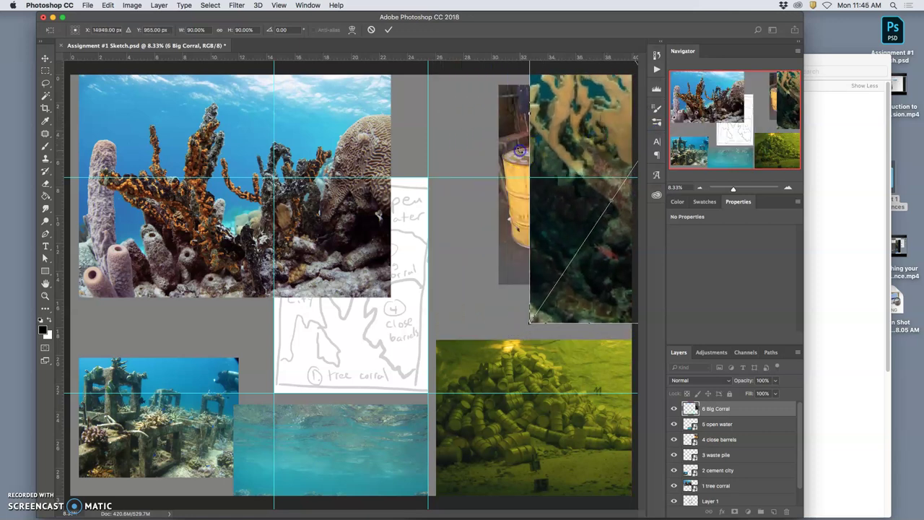
key(Return)
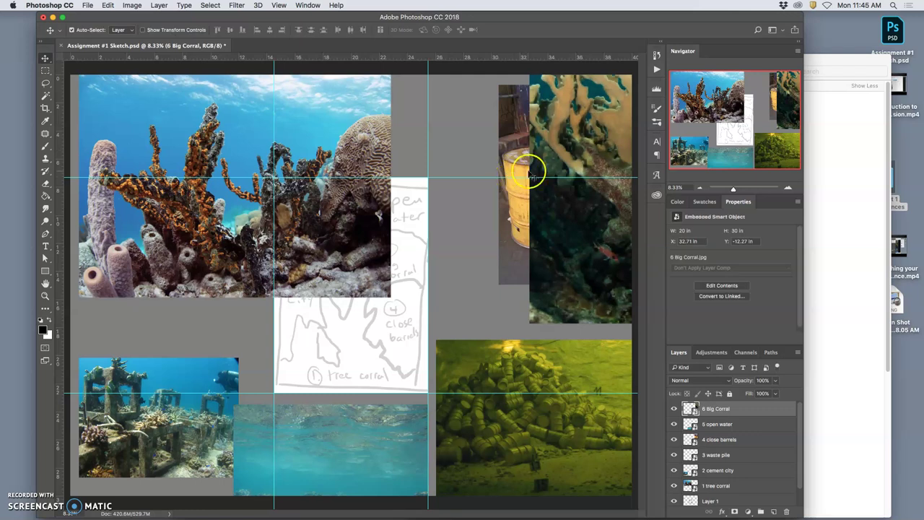
key(ctrl+minus)
key(ctrl+minus)
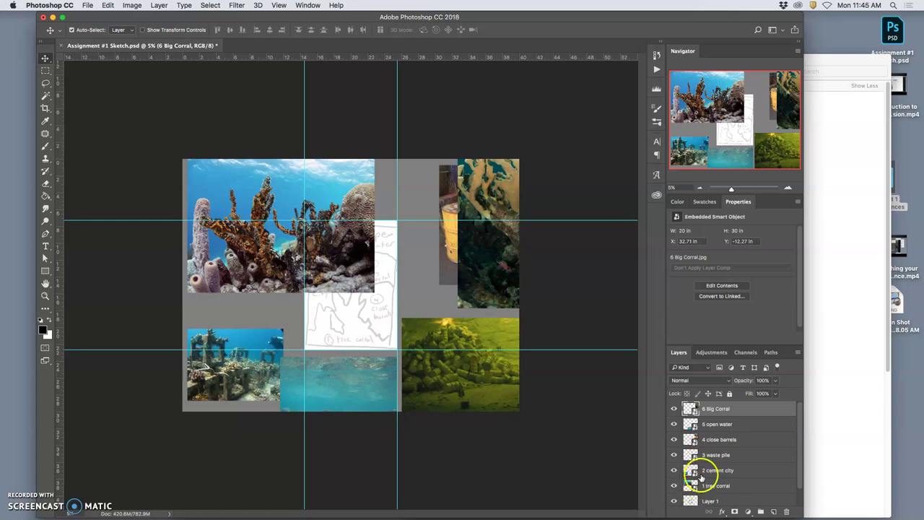
drag(700, 484, 690, 485)
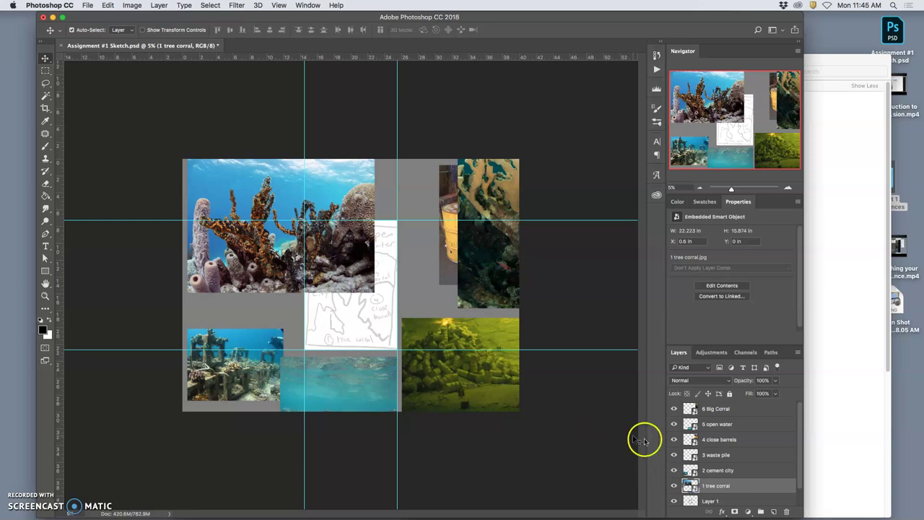
click(46, 83)
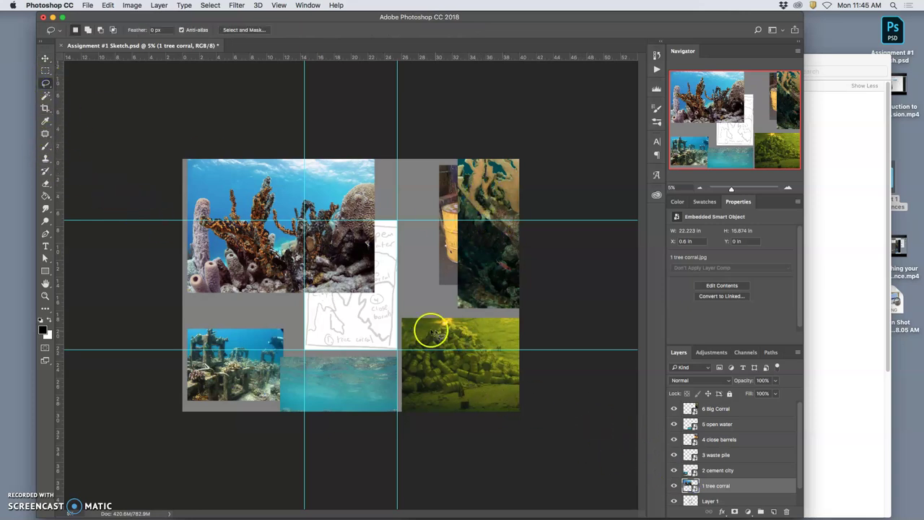
mouse_move(271, 219)
mouse_down()
mouse_move(273, 165)
mouse_move(198, 219)
mouse_move(210, 284)
mouse_move(260, 287)
mouse_move(285, 242)
mouse_up()
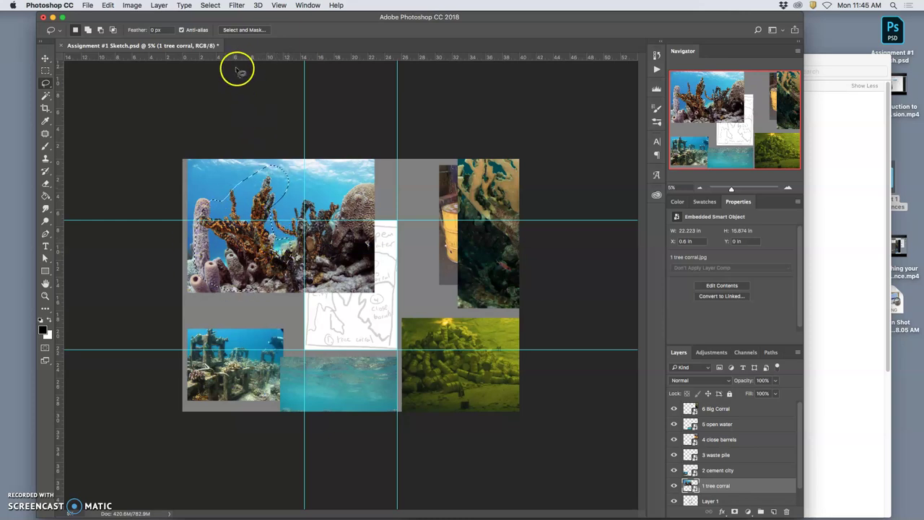
key(BackSpace)
click(534, 177)
click(304, 216)
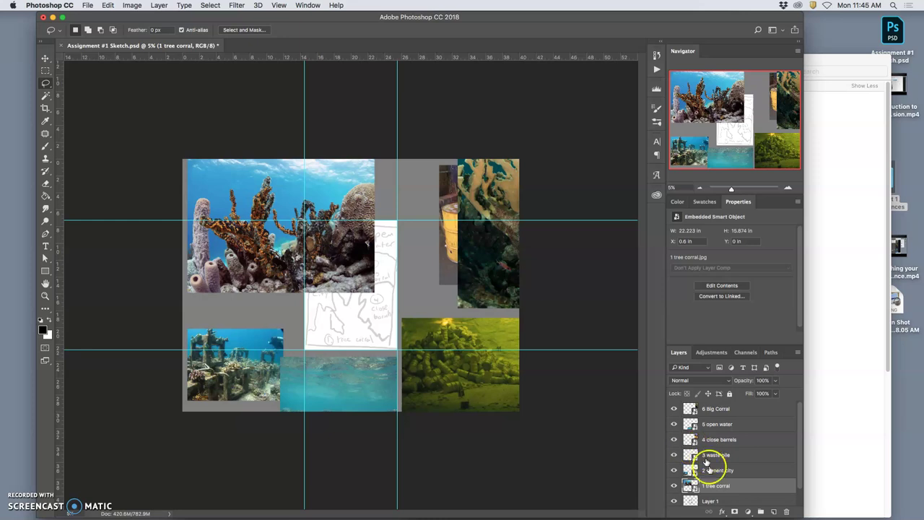
Rasterize the 1 tree corral, 2 cement city and 3 waste pile layers.
right_click(741, 487)
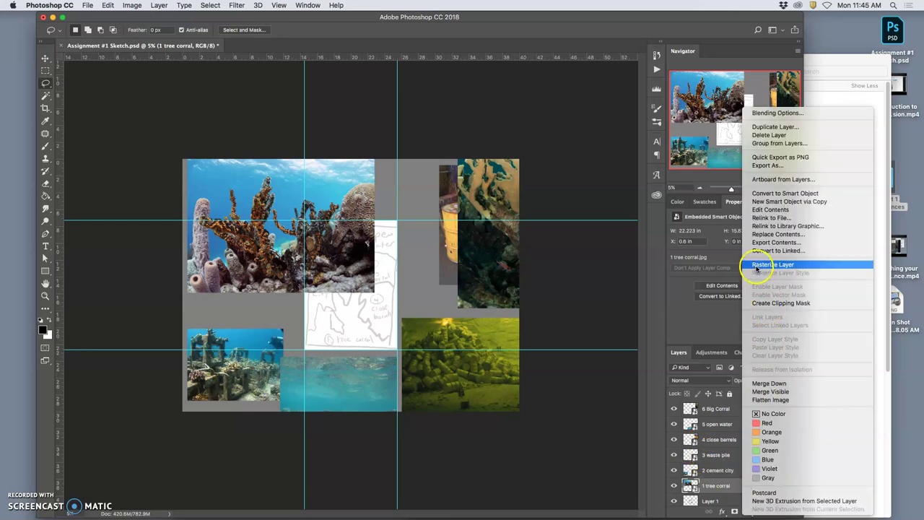
click(759, 265)
click(721, 472)
right_click(721, 471)
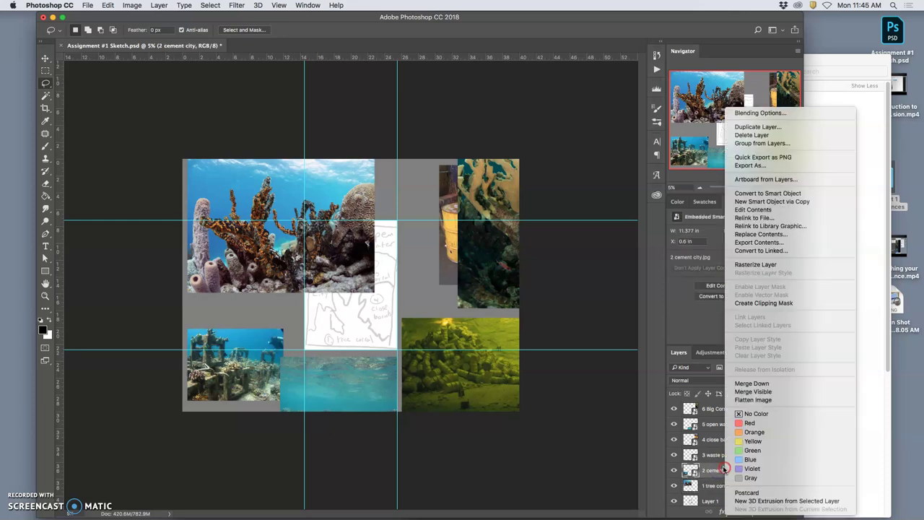
click(745, 266)
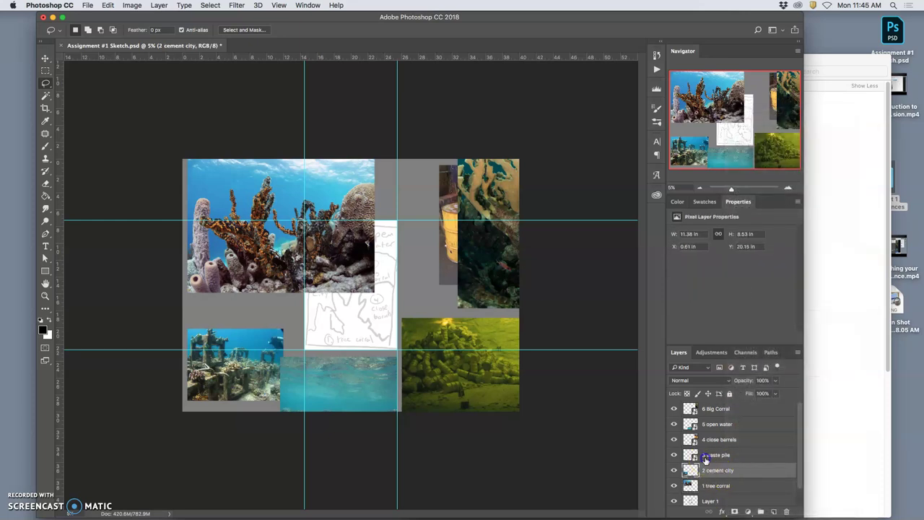
click(705, 455)
right_click(705, 455)
click(738, 265)
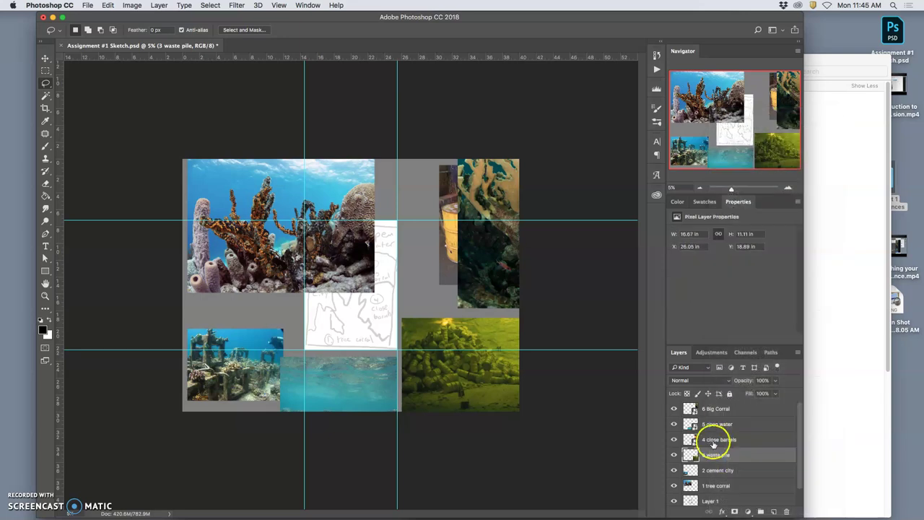
Rasterize the 4 close barrels, 5 open water and 6 Big Corral layers.
click(707, 439)
right_click(707, 438)
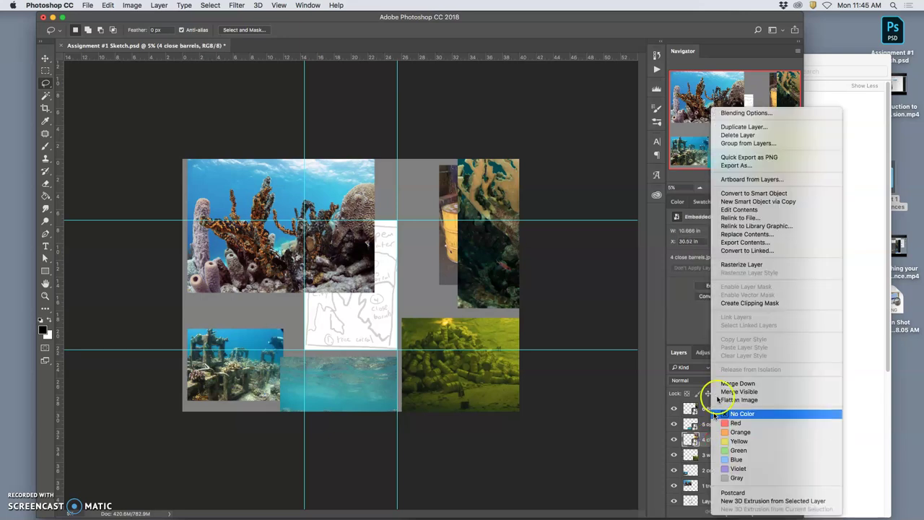
click(741, 264)
click(711, 425)
right_click(711, 426)
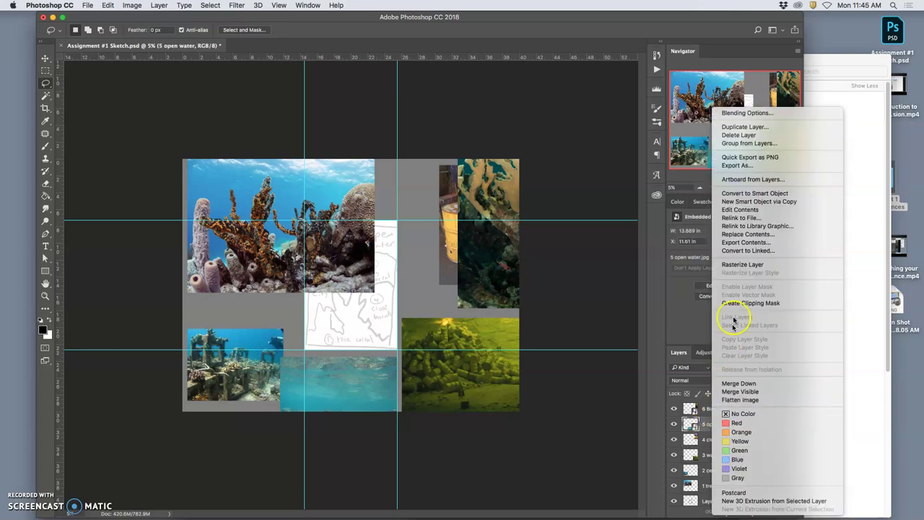
click(741, 263)
click(714, 409)
right_click(713, 408)
click(727, 267)
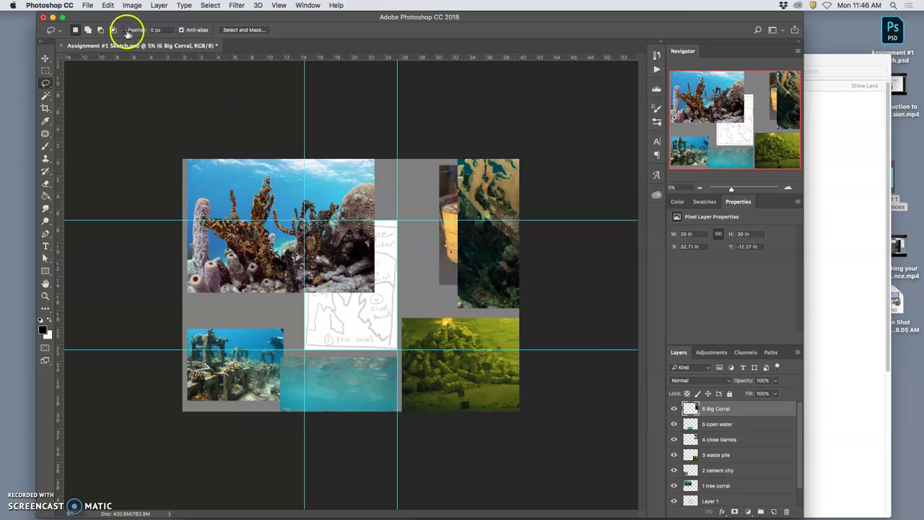
click(87, 5)
Save a Desktop PSD named for Assign 1 Fantasy Landscape Underwater Radiation, then check the desktop.
click(109, 106)
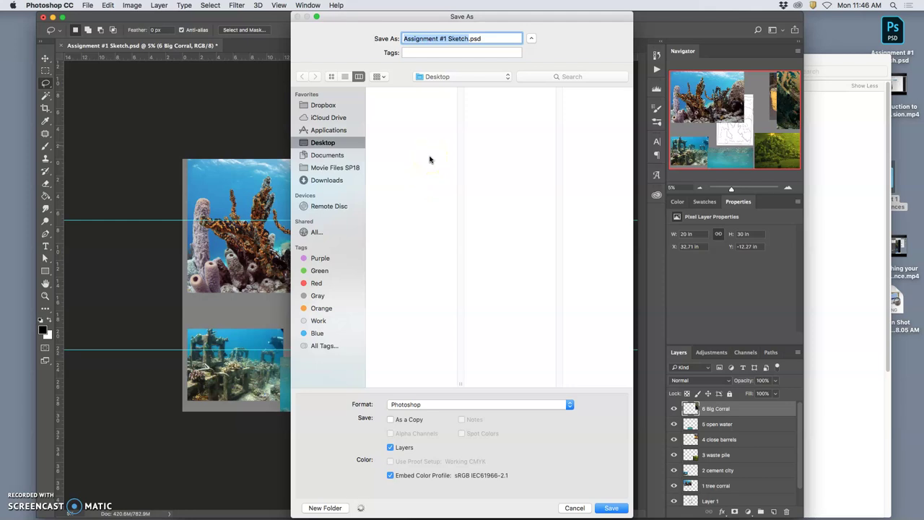
text(Karl)
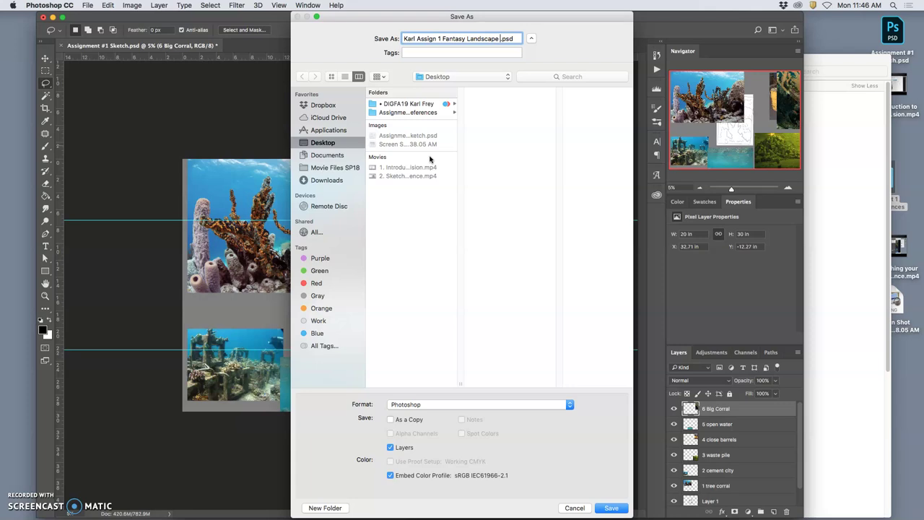
text(erwater)
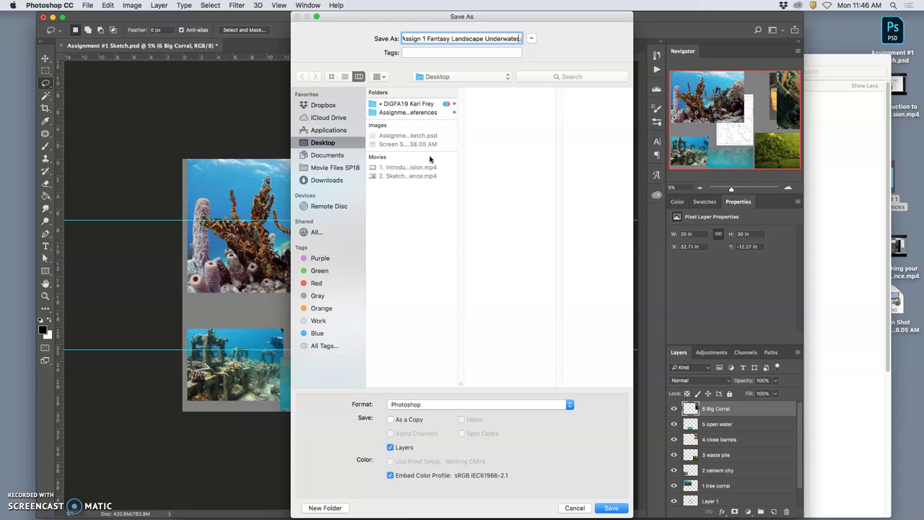
text( Rac)
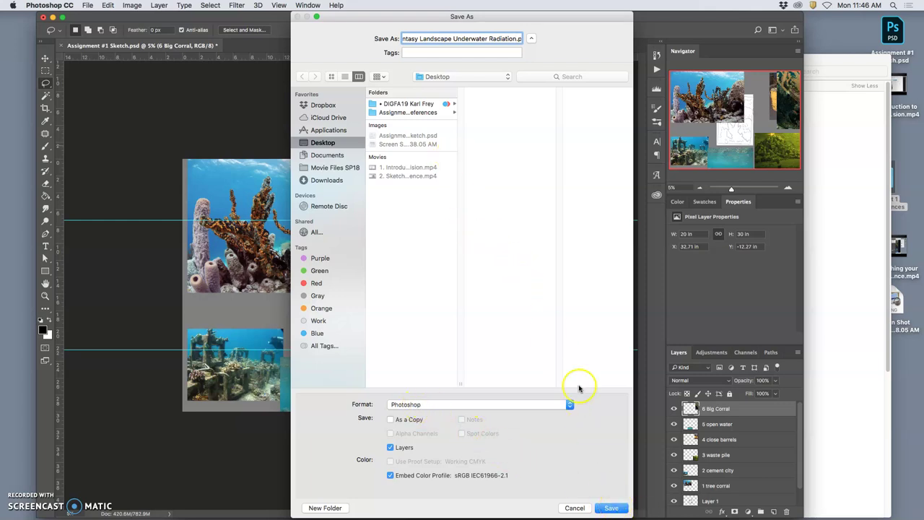
double_click(509, 40)
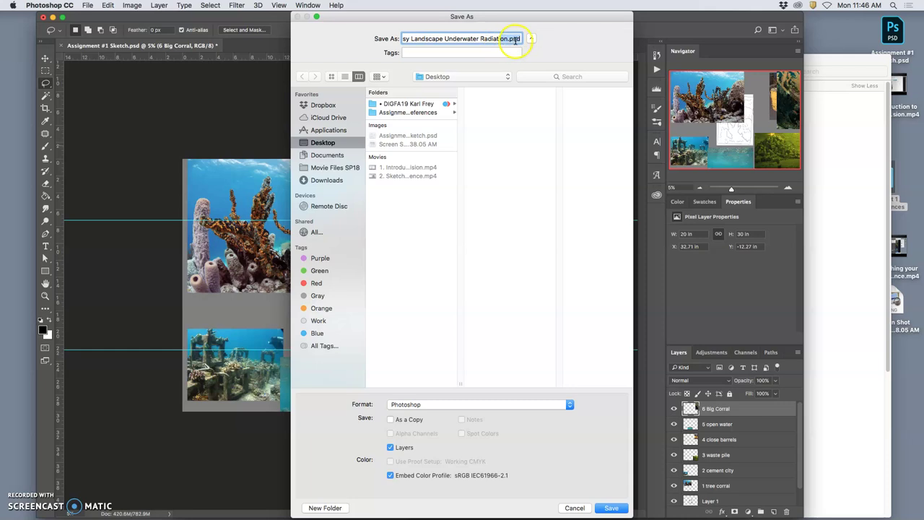
click(610, 507)
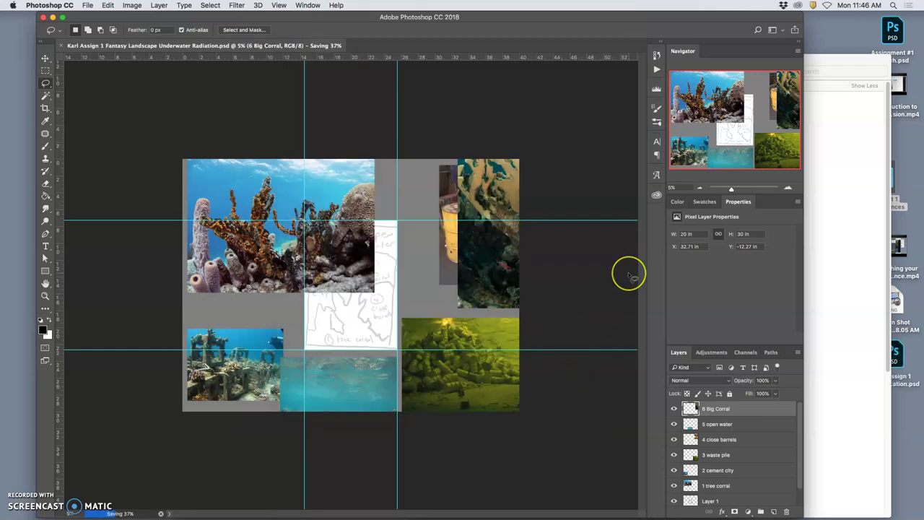
key(F11)
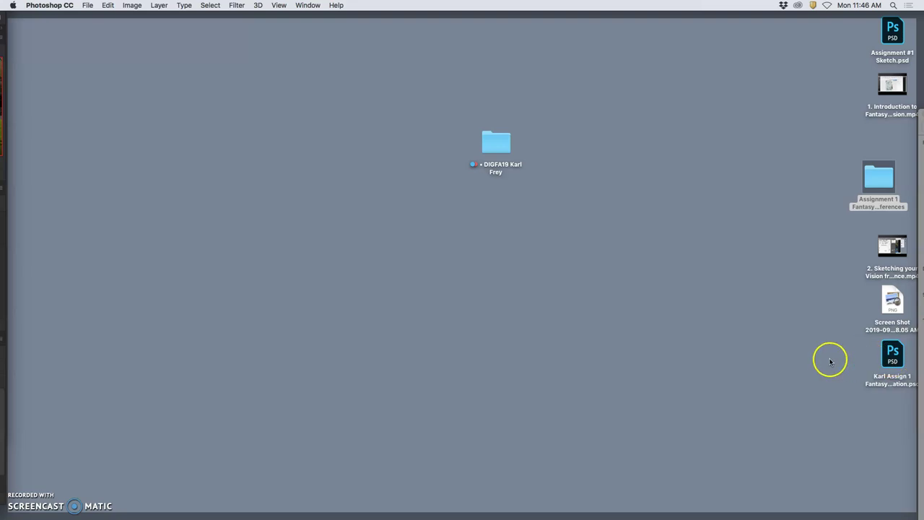
key(F11)
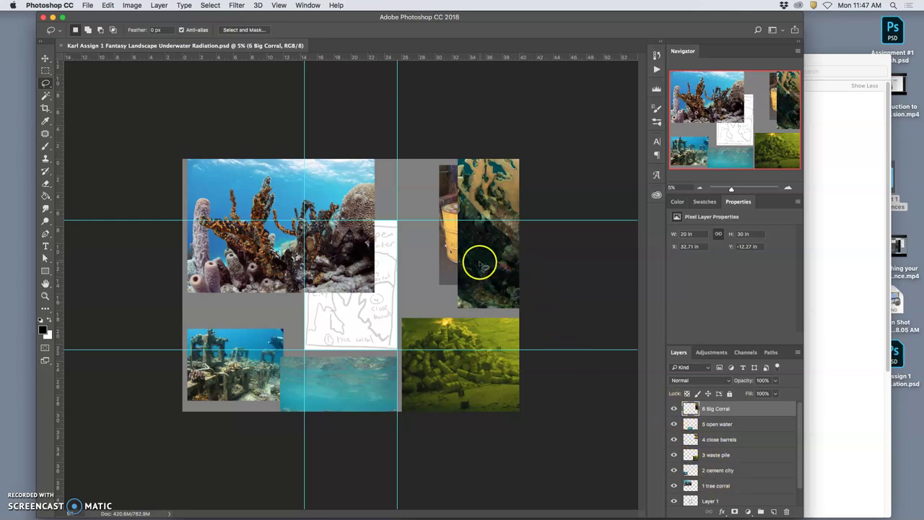
Hide the other photo layers and move the 5 open water photo up over the sketch.
click(674, 408)
click(673, 423)
drag(672, 439, 673, 487)
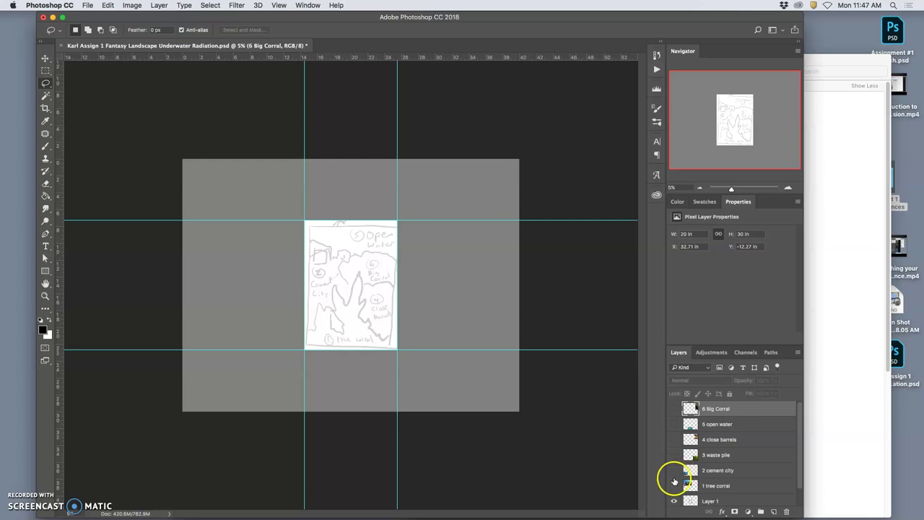
click(674, 424)
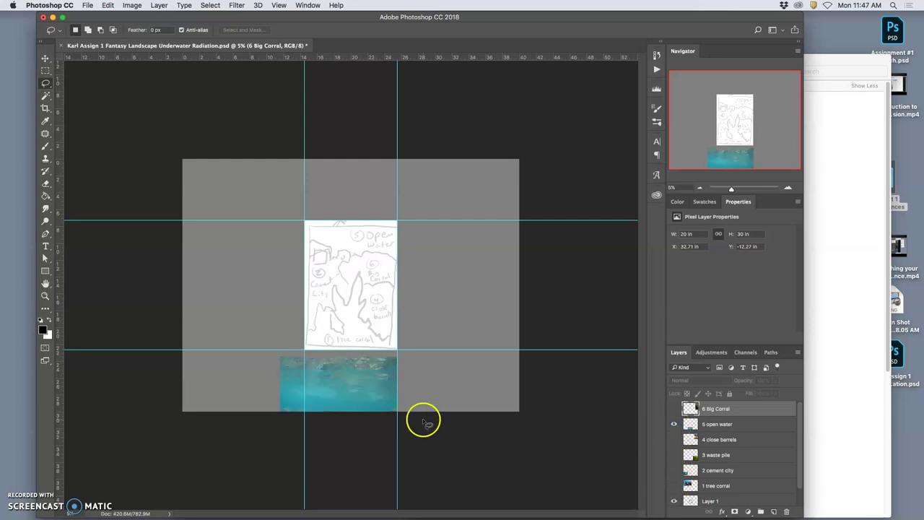
click(710, 428)
click(44, 58)
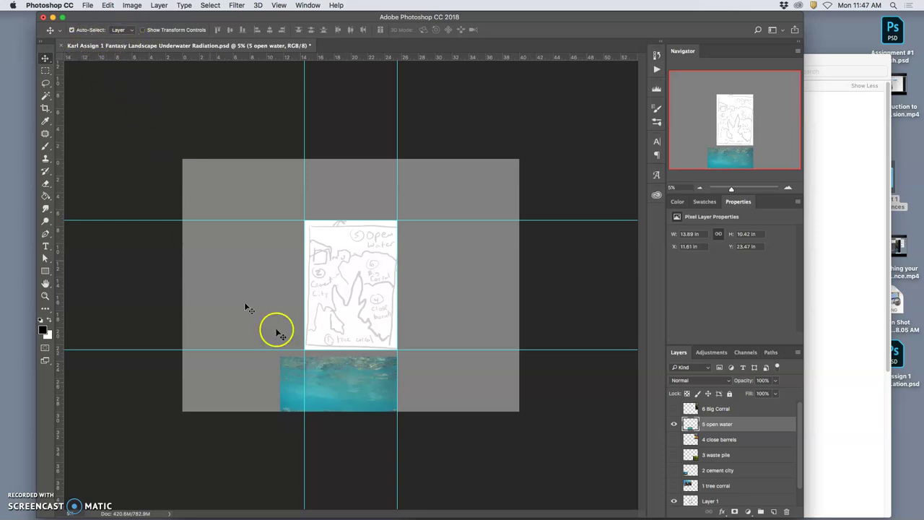
drag(339, 381, 354, 248)
key(super+equal)
key(super+equal)
key(super+equal)
key(super+equal)
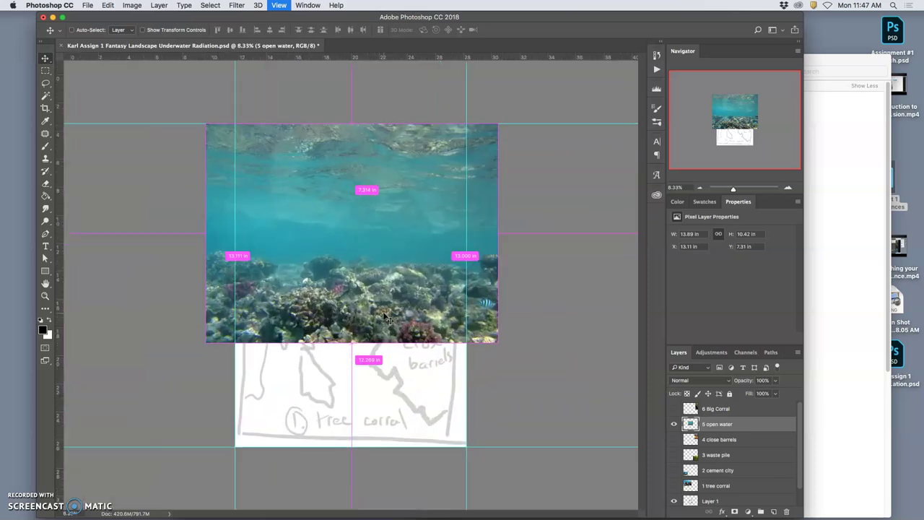
mouse_move(371, 193)
mouse_down()
mouse_move(371, 241)
mouse_move(373, 188)
mouse_up()
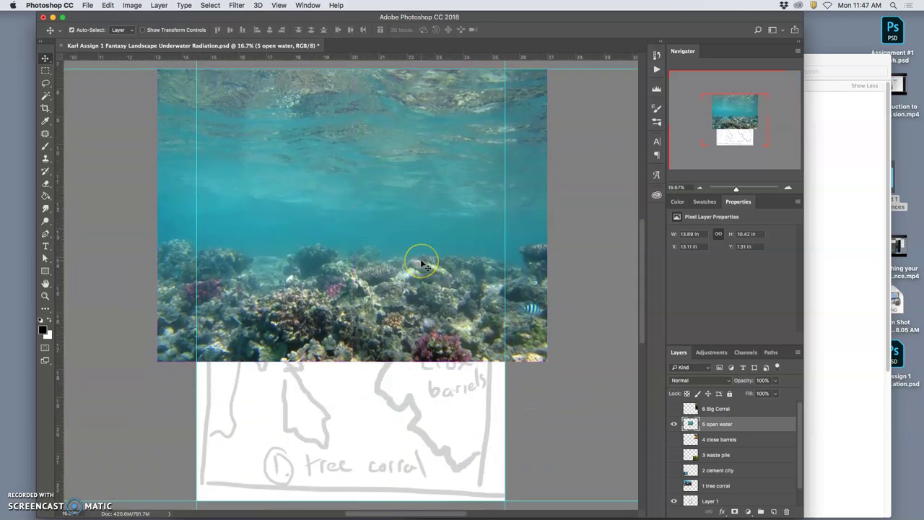
Try stretching and warping the open water photo, then cancel the transform.
key(super+t)
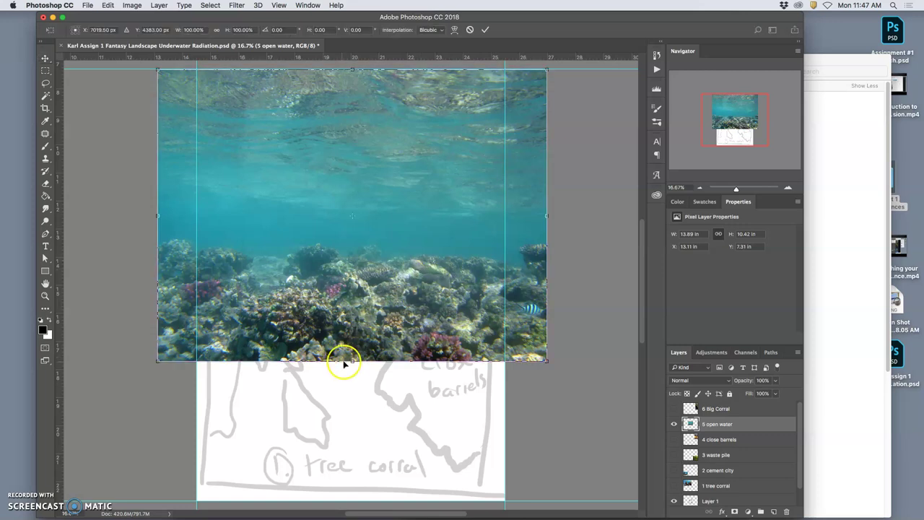
mouse_move(352, 361)
mouse_down()
mouse_move(348, 421)
mouse_move(349, 378)
mouse_up()
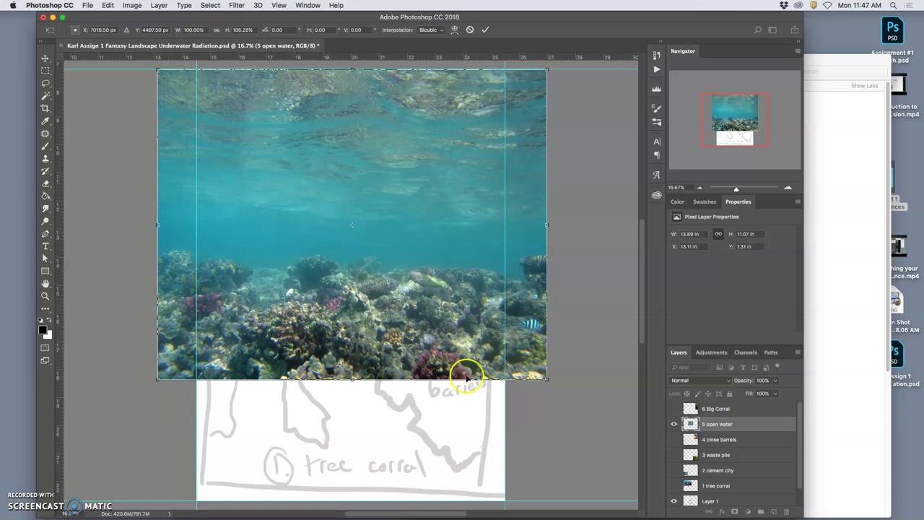
right_click(427, 343)
click(445, 401)
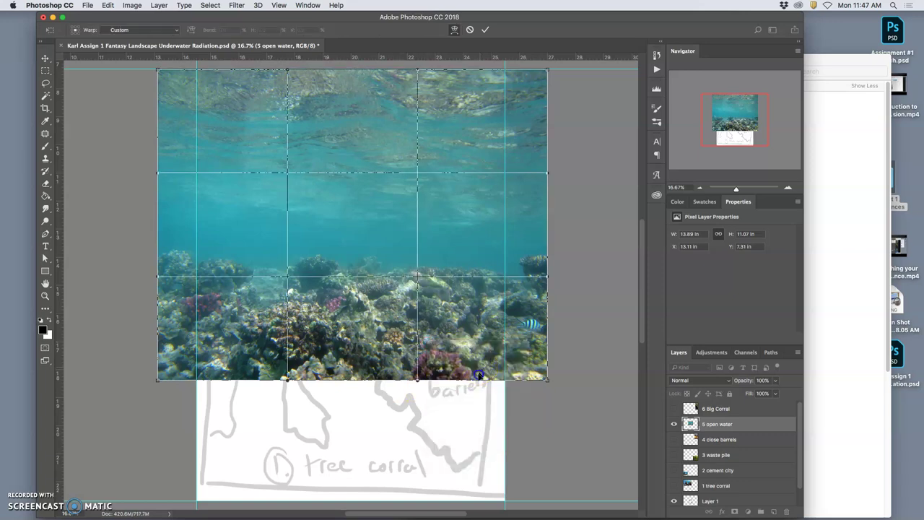
drag(473, 400, 480, 361)
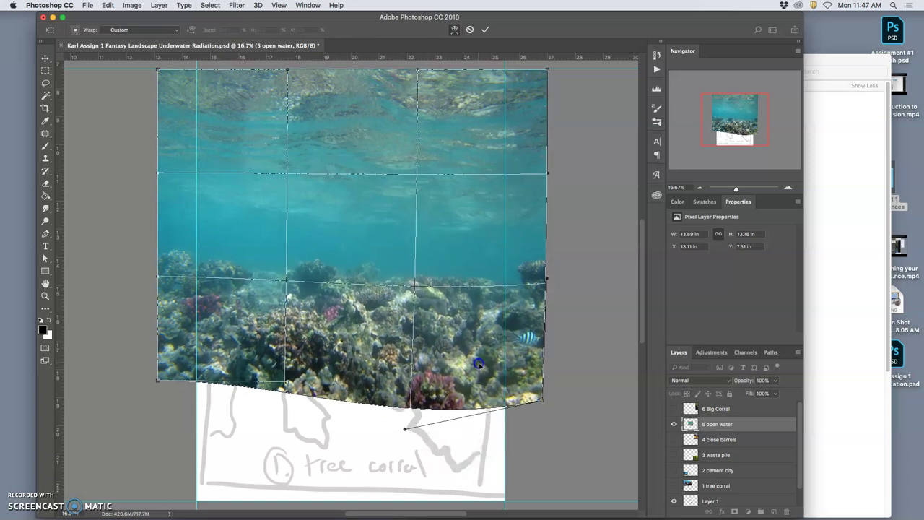
mouse_move(482, 279)
mouse_down()
mouse_move(479, 265)
mouse_move(476, 290)
mouse_up()
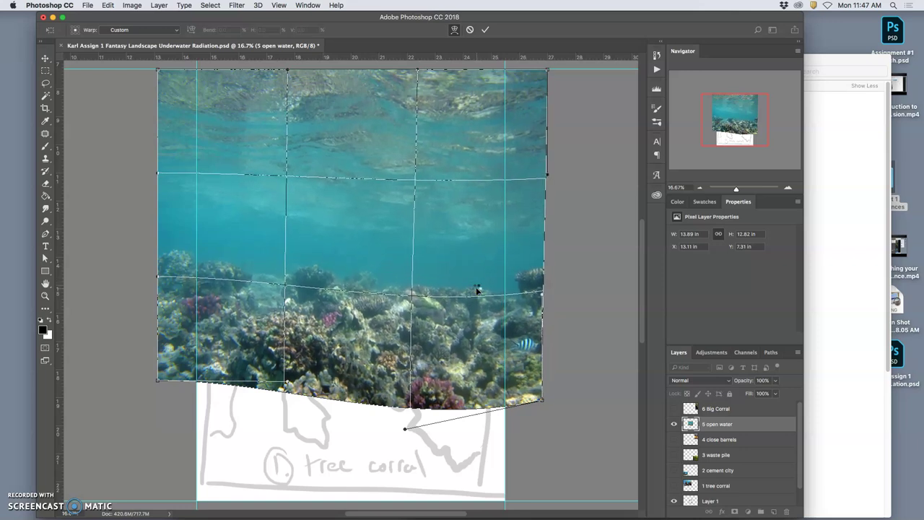
key(Escape)
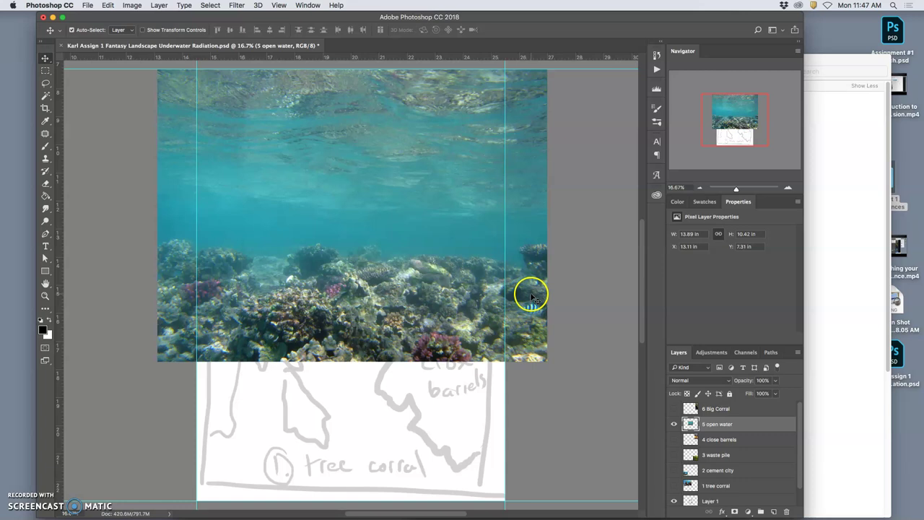
key(super+minus)
Move 5 open water below 1 tree corral and toggle it to compare against the sketch.
drag(713, 437, 714, 485)
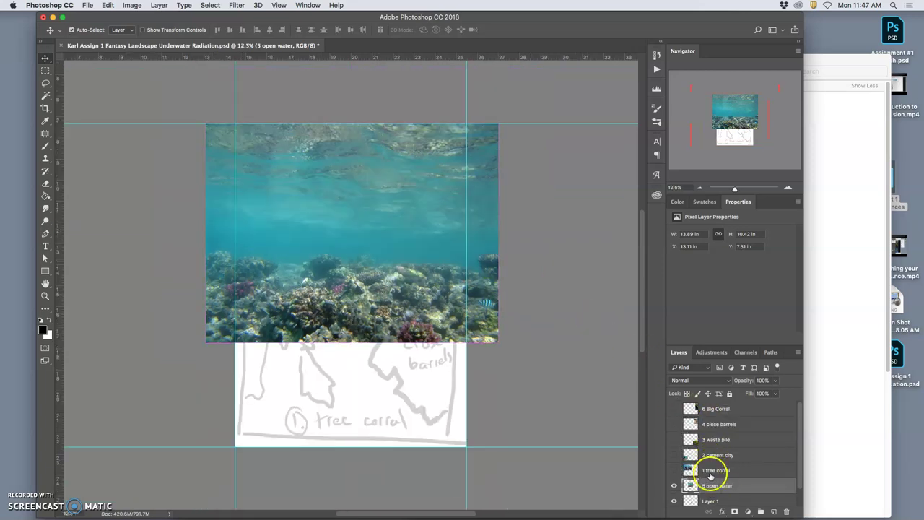
click(673, 485)
click(673, 485)
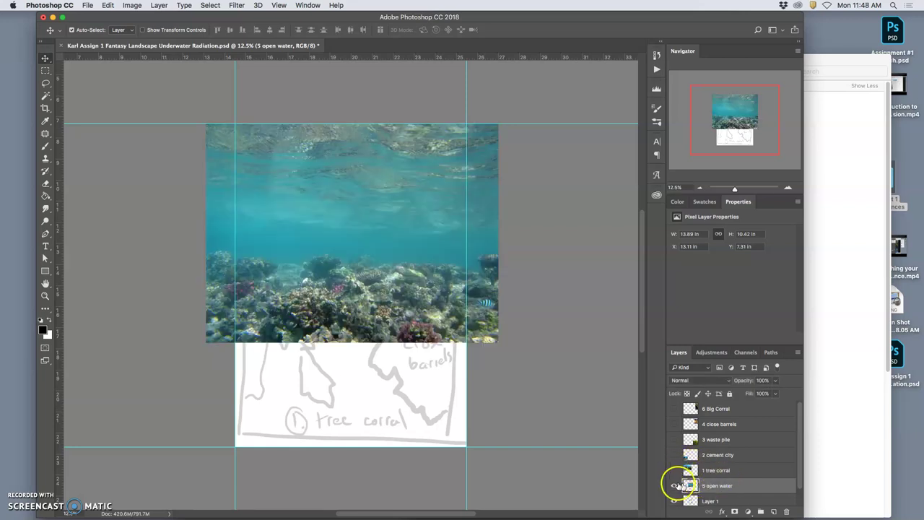
click(673, 485)
click(673, 485)
click(673, 485)
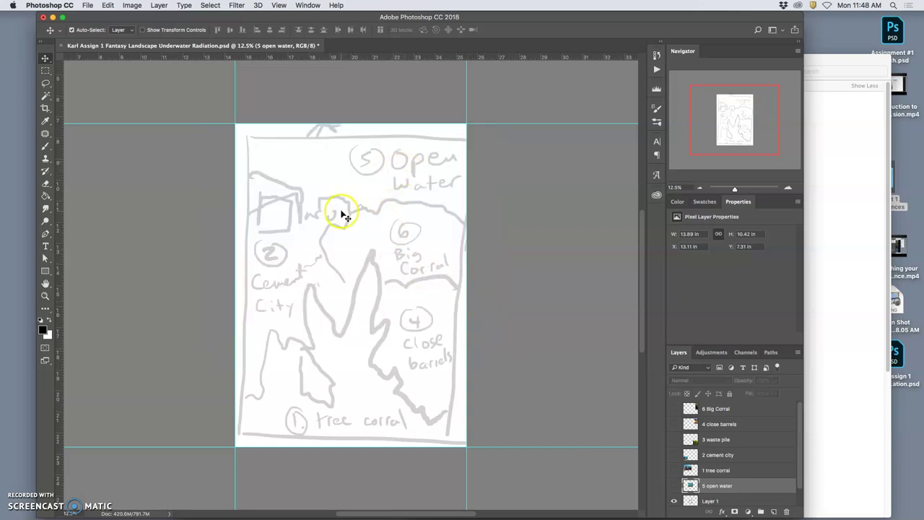
Show the 2 cement city photo and move it onto the canvas centre.
click(674, 486)
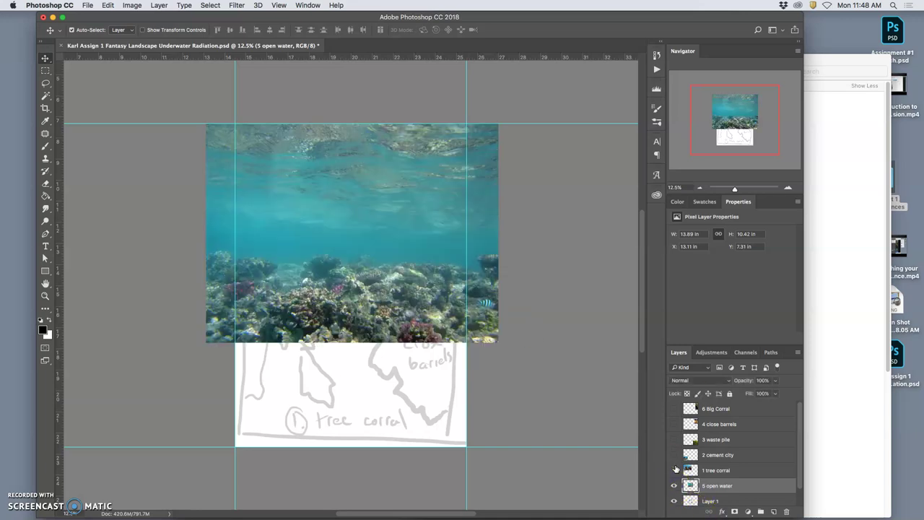
click(673, 456)
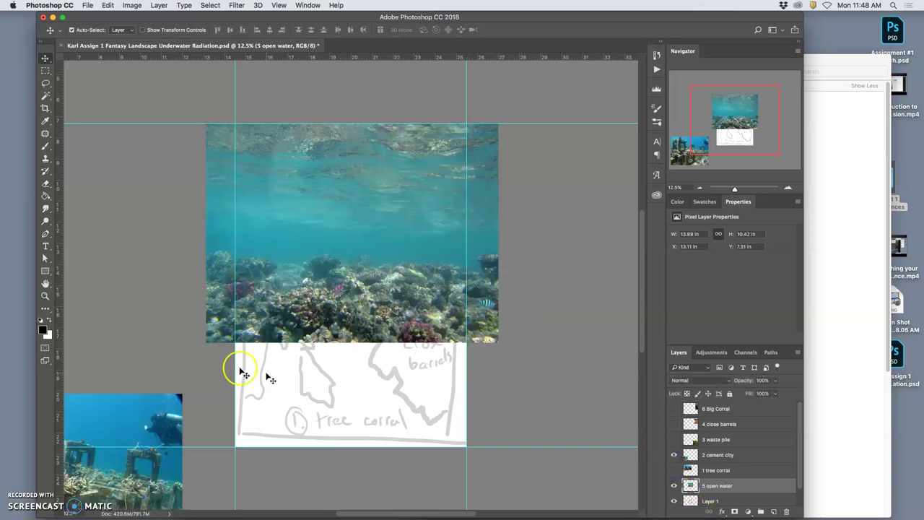
drag(143, 406, 424, 189)
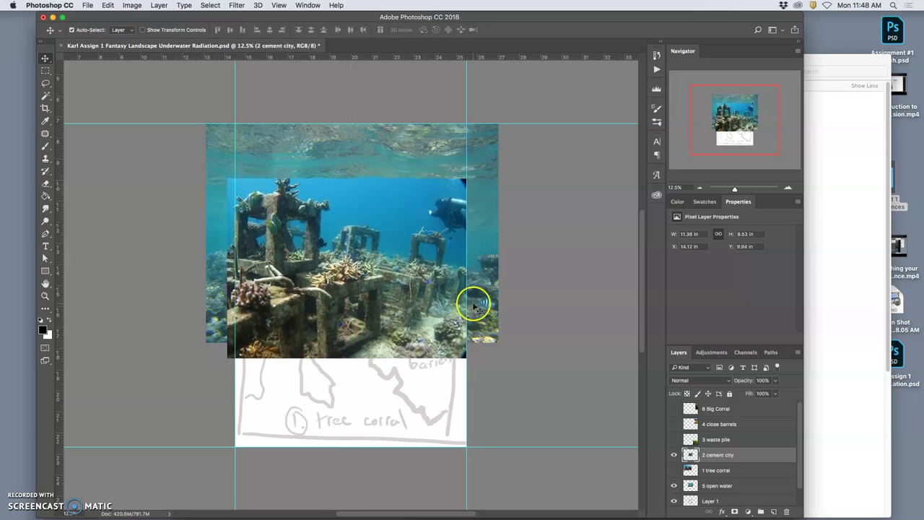
drag(393, 306, 402, 311)
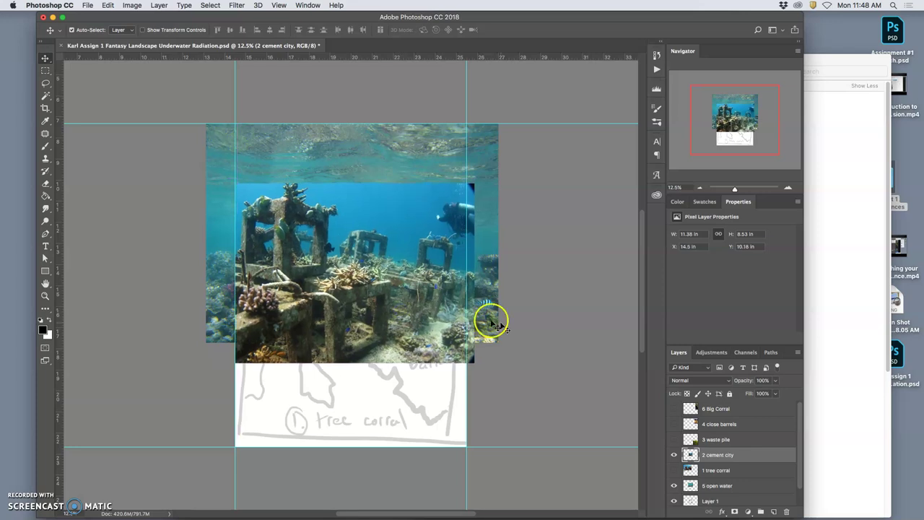
click(675, 454)
click(674, 455)
click(675, 455)
click(674, 455)
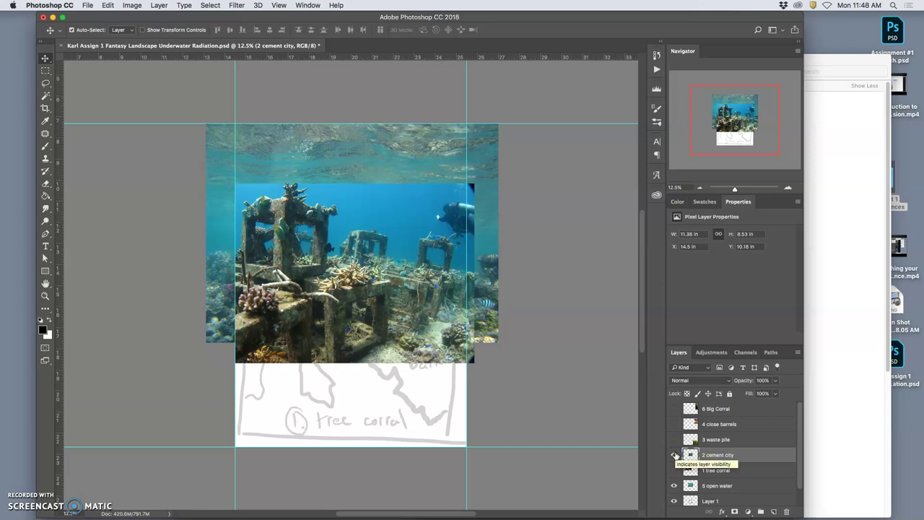
Move 2 cement city below 1 tree corral and compare the photos against the sketch.
drag(685, 455, 700, 474)
click(673, 473)
click(674, 485)
click(673, 485)
click(673, 486)
click(675, 471)
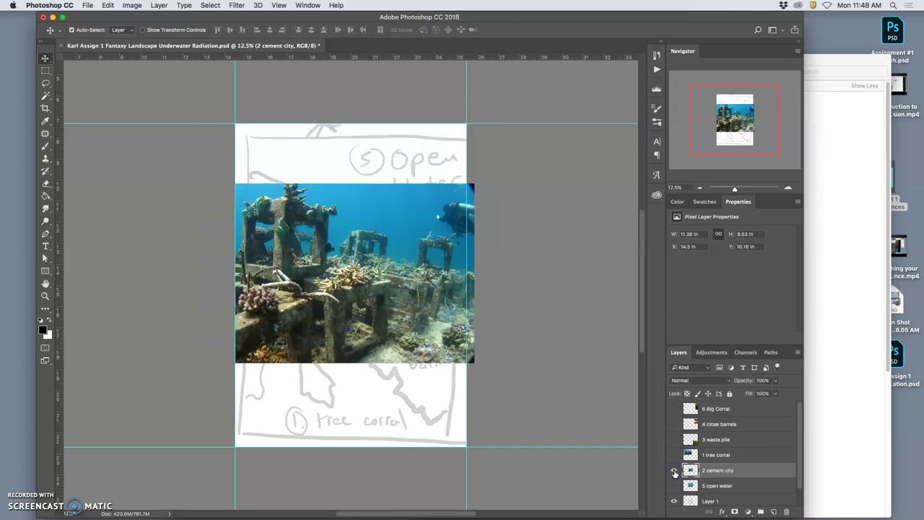
click(675, 471)
click(674, 471)
Scale the cement city photo to about 85% and shift it up slightly.
key(super+t)
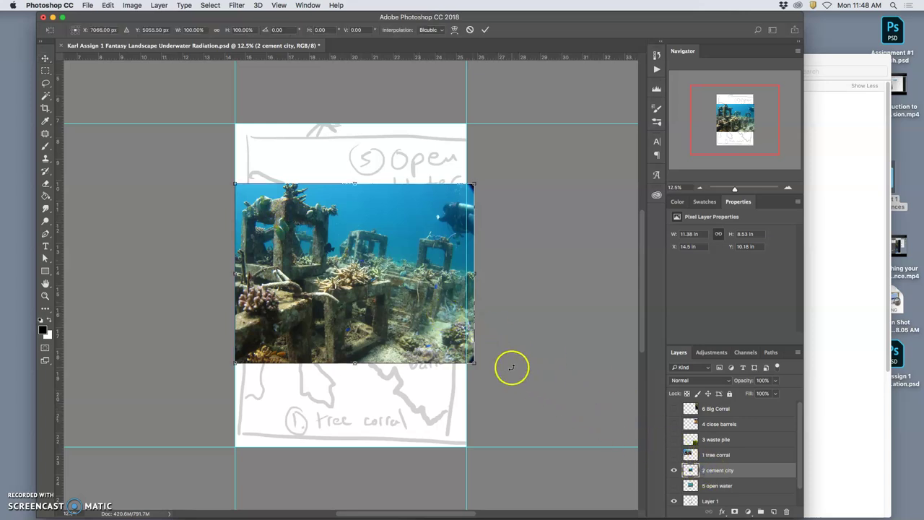
drag(473, 360, 438, 336)
drag(398, 291, 397, 267)
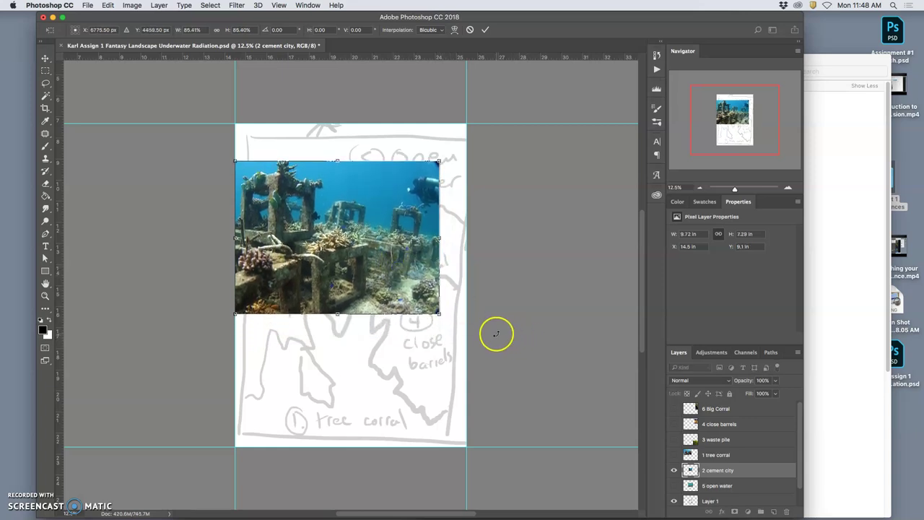
key(Return)
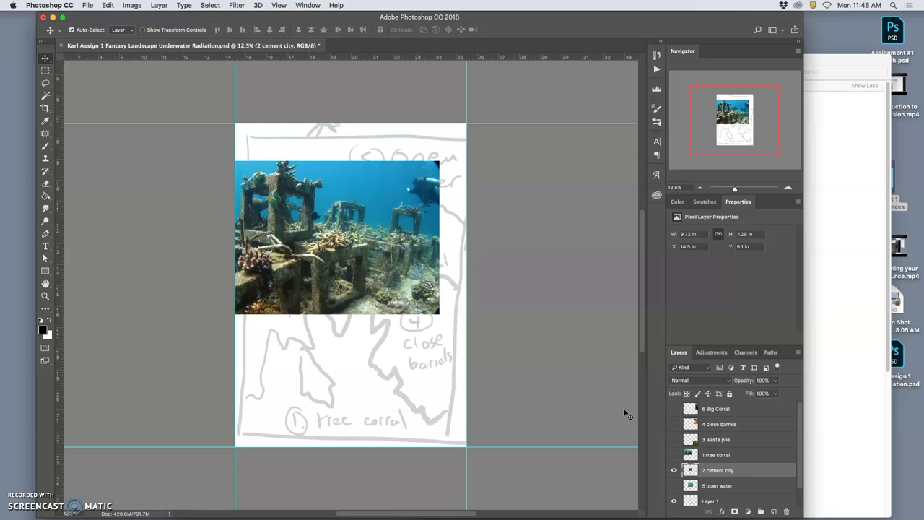
Toggle the 5 open water photo to compare it against the sketch.
click(674, 486)
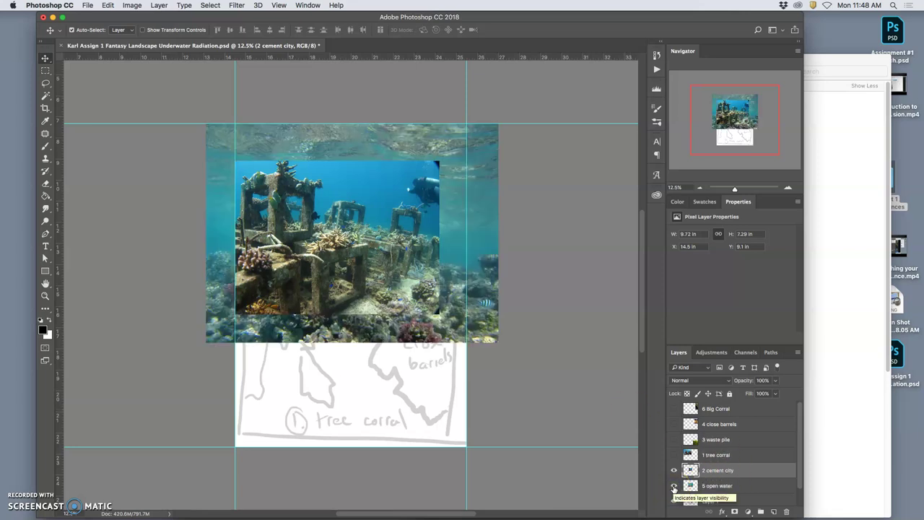
click(673, 487)
click(674, 487)
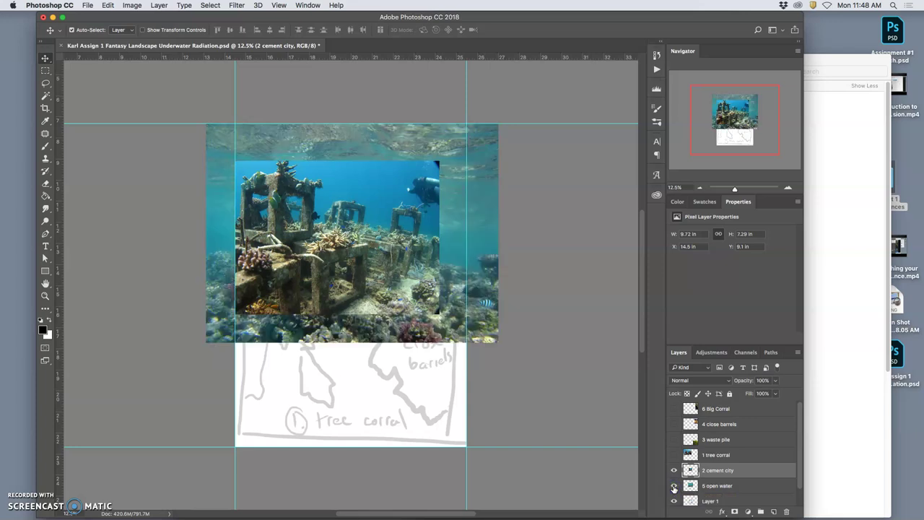
click(673, 487)
click(673, 488)
Toggle the cement city, open water and waste pile photos, then show 6 Big Corral.
click(674, 471)
click(674, 486)
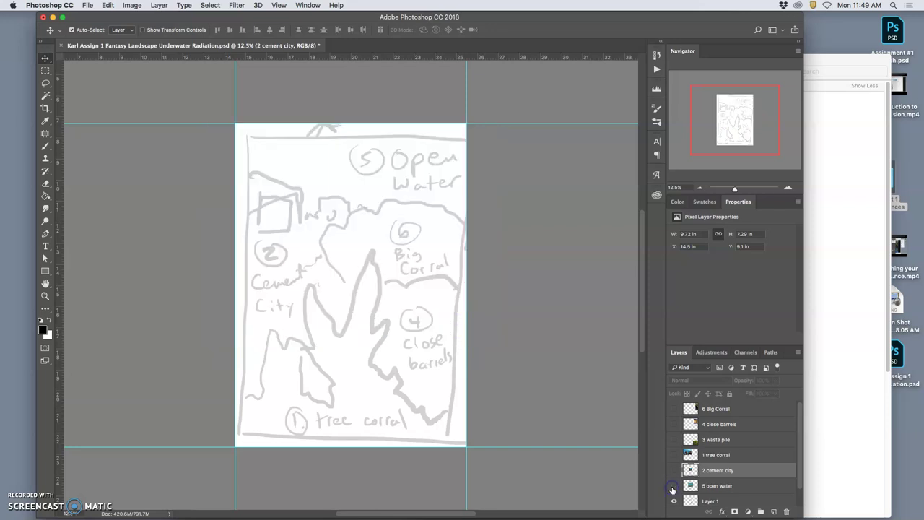
click(674, 487)
click(673, 469)
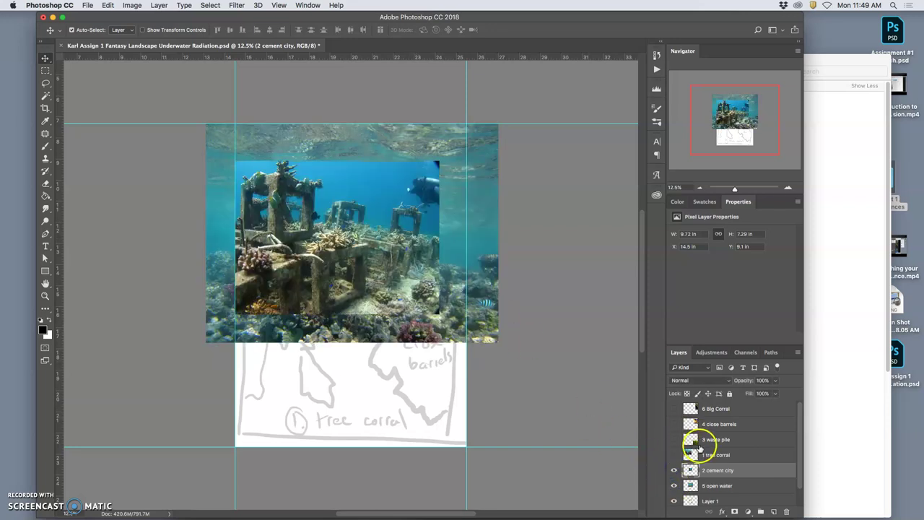
click(676, 441)
click(675, 441)
click(673, 409)
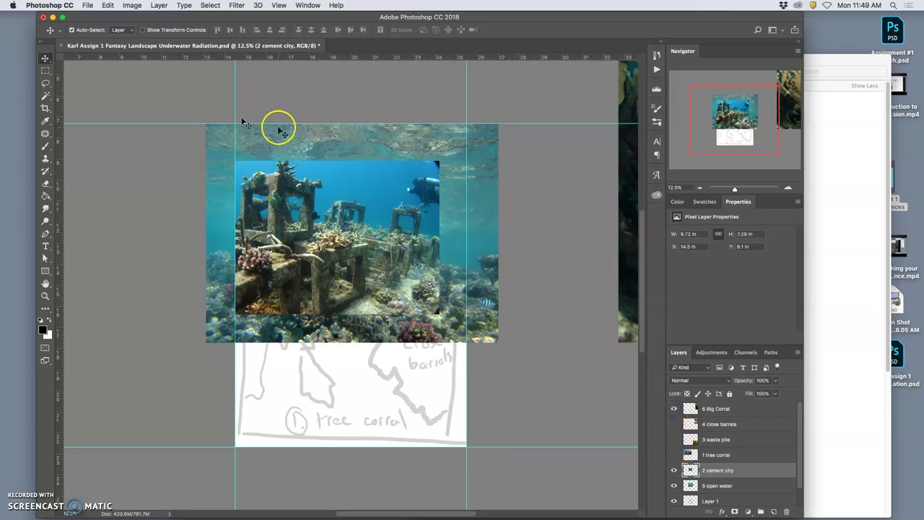
Scale 6 Big Corral to about 51% and position it over the sketch's right half.
drag(639, 98, 323, 267)
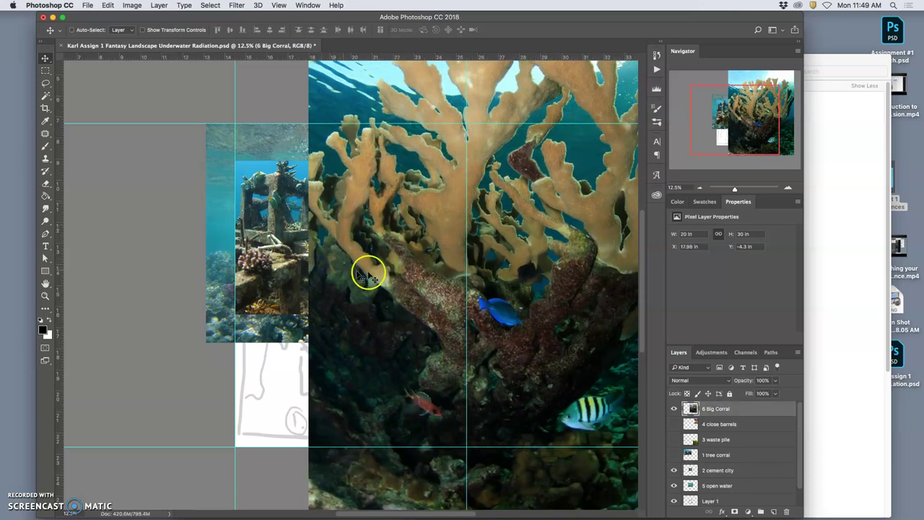
key(ctrl+t)
drag(311, 507, 570, 154)
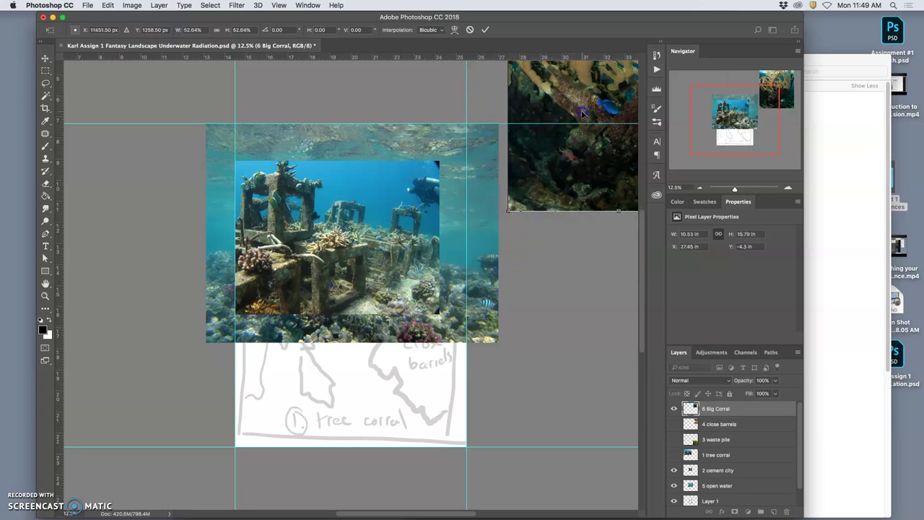
drag(579, 112, 405, 347)
drag(550, 444, 542, 433)
drag(500, 391, 506, 394)
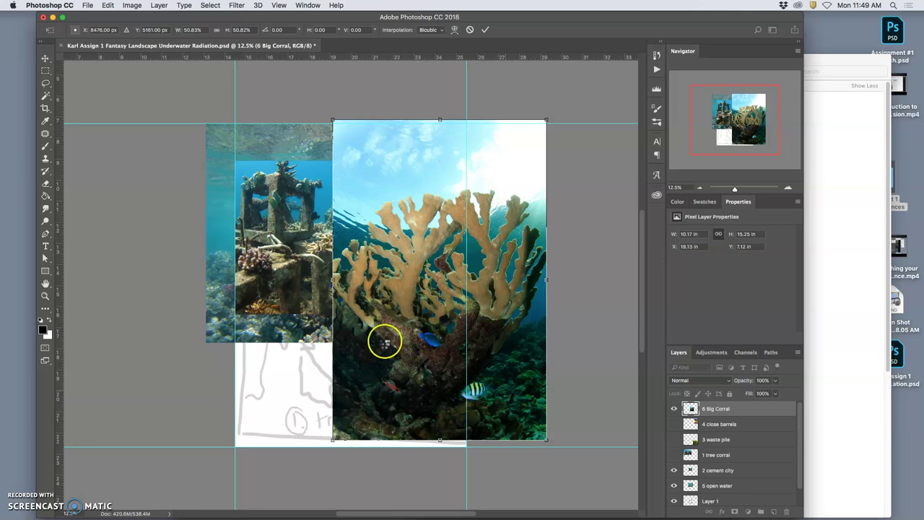
key(Return)
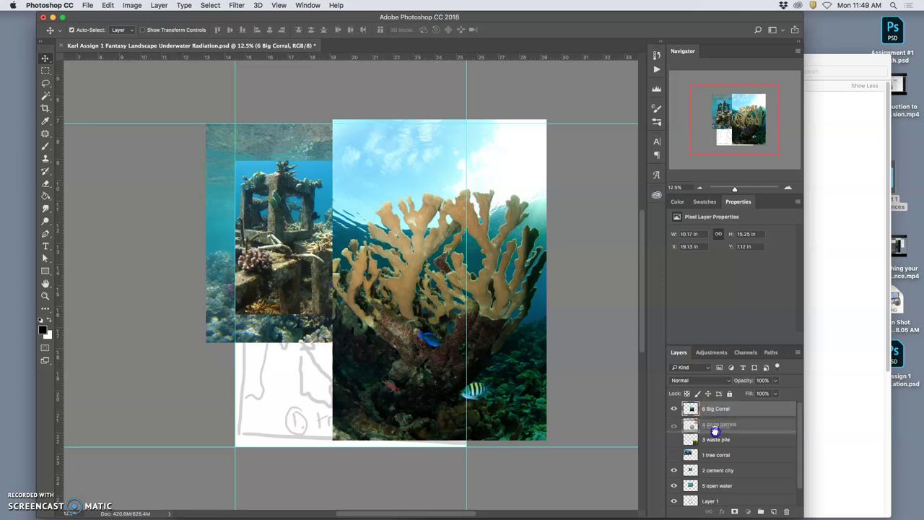
Place the 4 close barrels photo over the lower middle, scaled to 75.94% and tilted 6.7°.
mouse_move(710, 454)
mouse_down()
mouse_move(674, 466)
mouse_move(674, 488)
mouse_move(674, 453)
mouse_up()
click(676, 409)
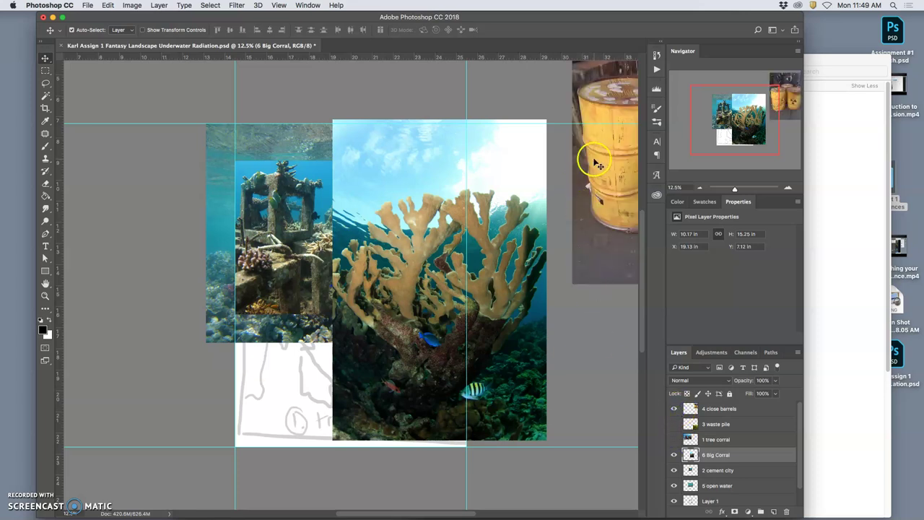
drag(594, 288, 337, 383)
key(super+t)
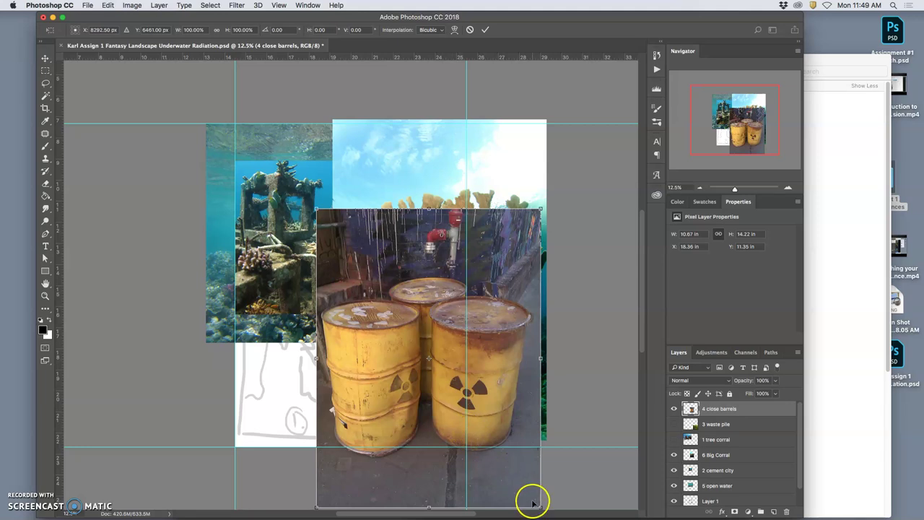
drag(538, 505, 488, 436)
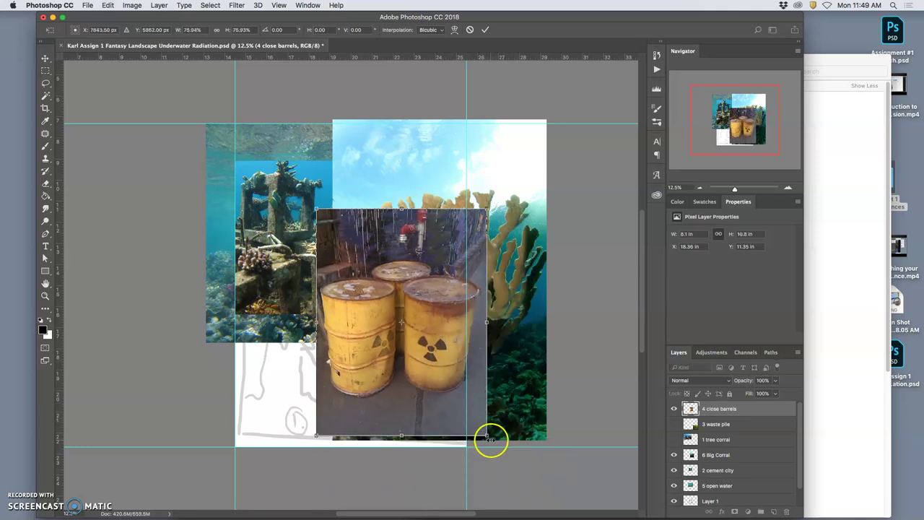
drag(495, 439, 478, 441)
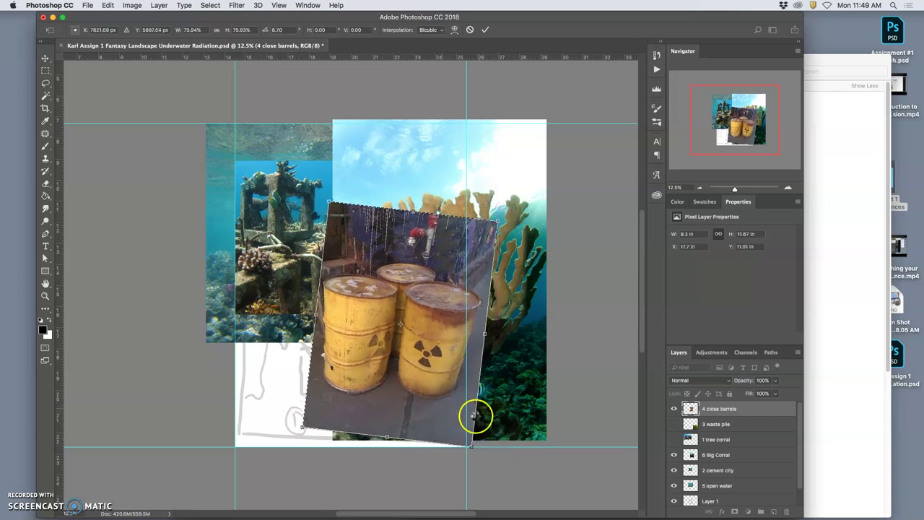
key(Return)
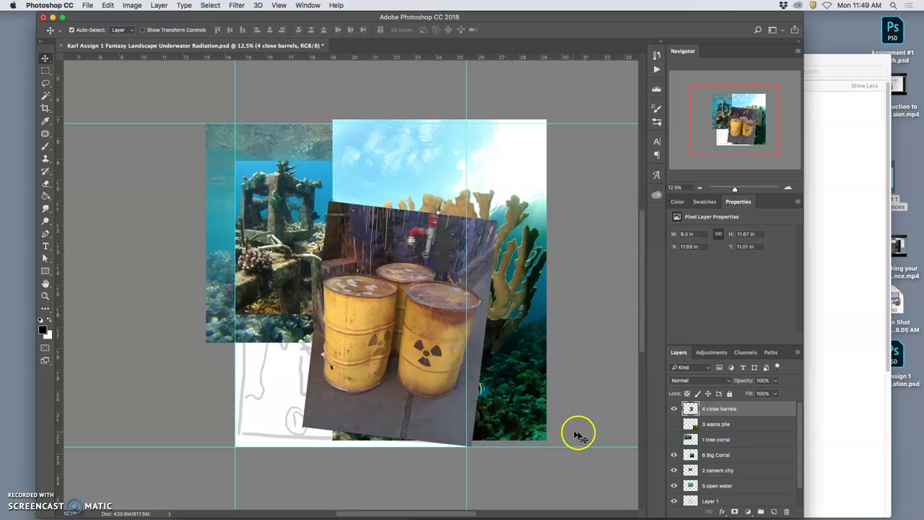
Hide the barrels, Big Corral, cement city and open water photos, then reshow all but barrels.
click(674, 409)
click(674, 454)
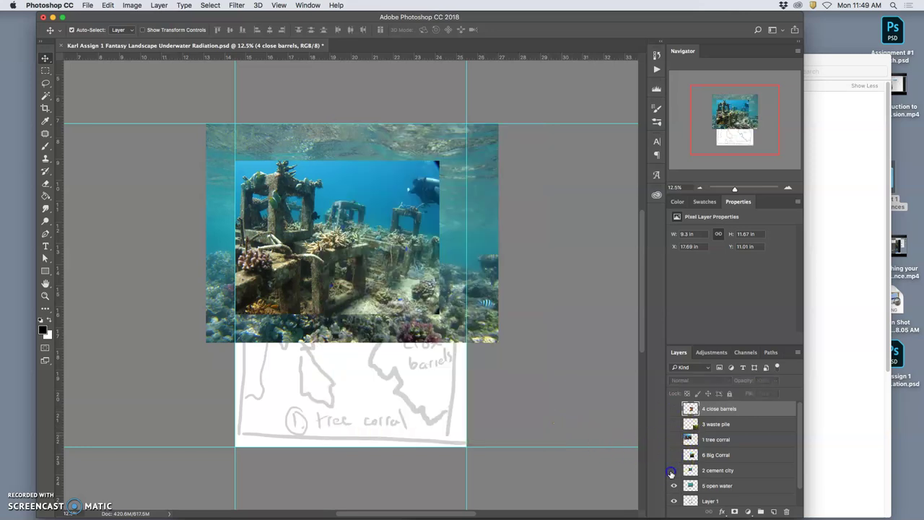
click(674, 470)
click(674, 486)
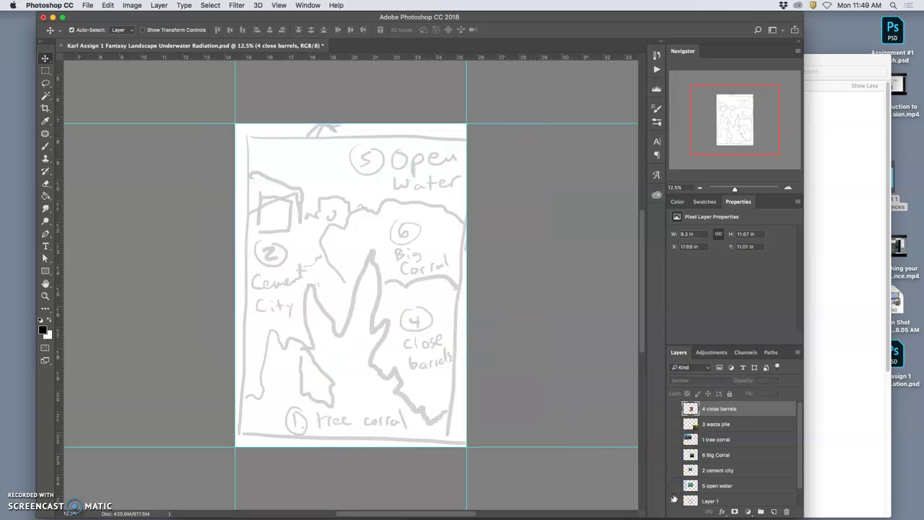
click(673, 486)
click(674, 470)
click(674, 455)
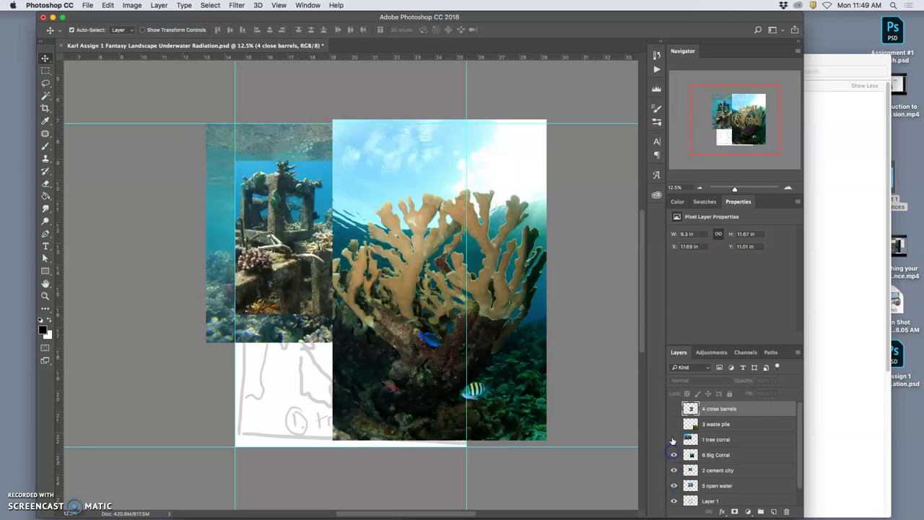
Move the close barrels layer below tree corral and make both photos visible.
drag(701, 408, 697, 440)
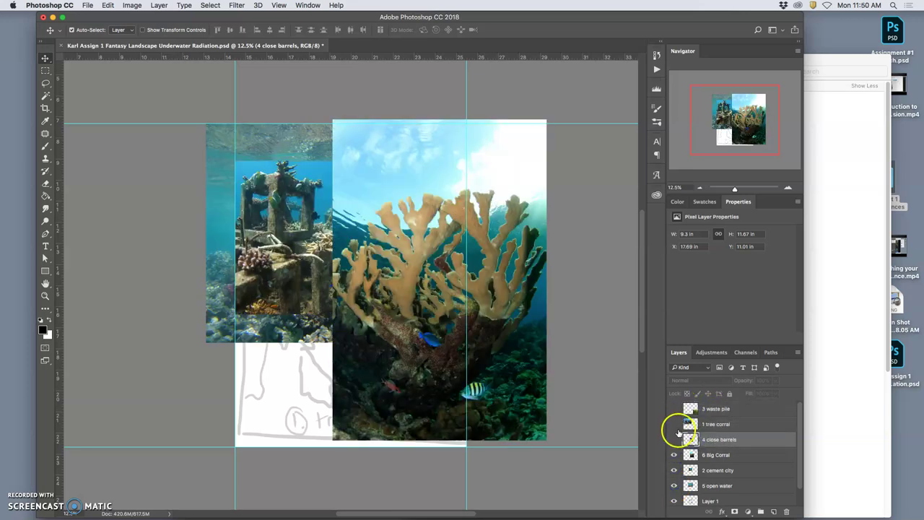
click(674, 440)
click(674, 425)
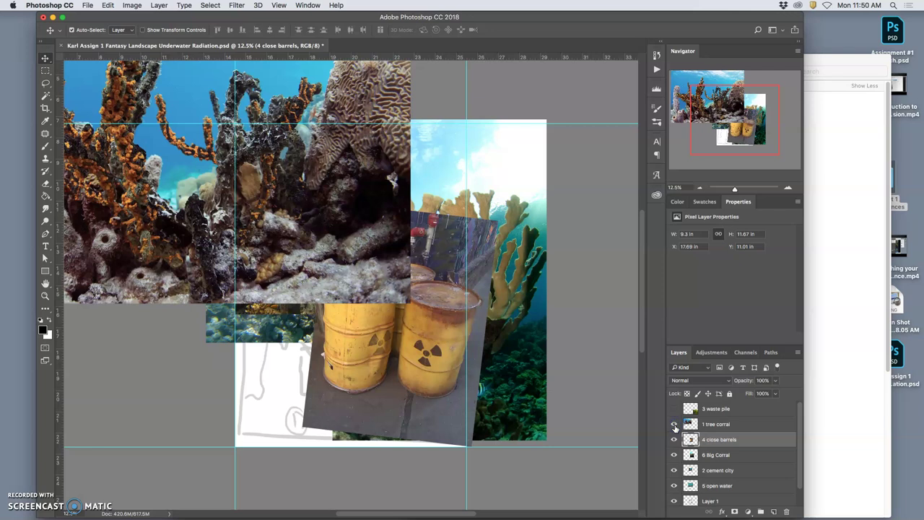
Fit the tree corral photo to 14.06 × 10.05 inches over the lower sketch, then hide the photo layers.
click(714, 425)
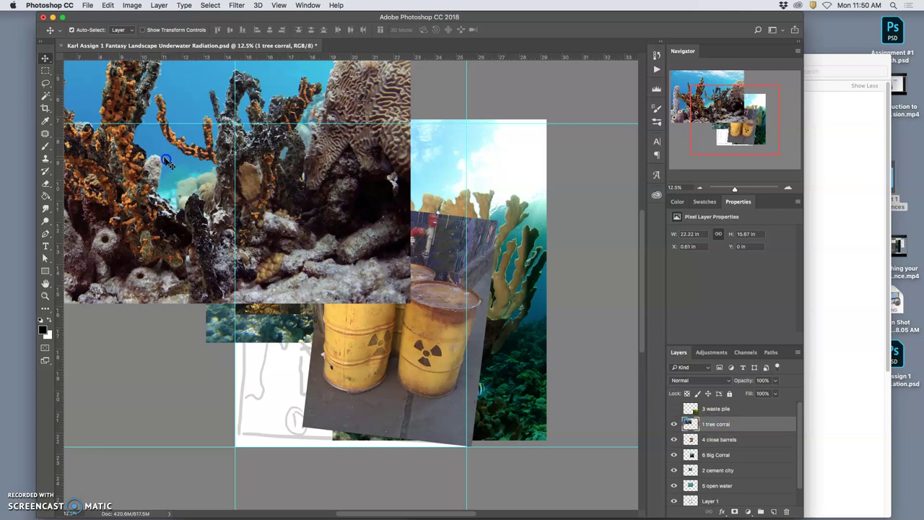
drag(181, 157, 383, 341)
key(ctrl+t)
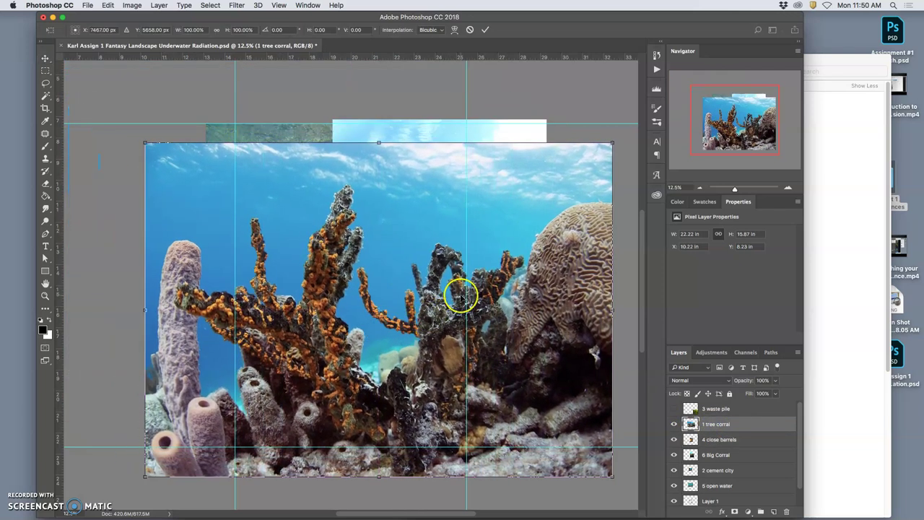
drag(612, 142, 443, 264)
drag(362, 363, 447, 332)
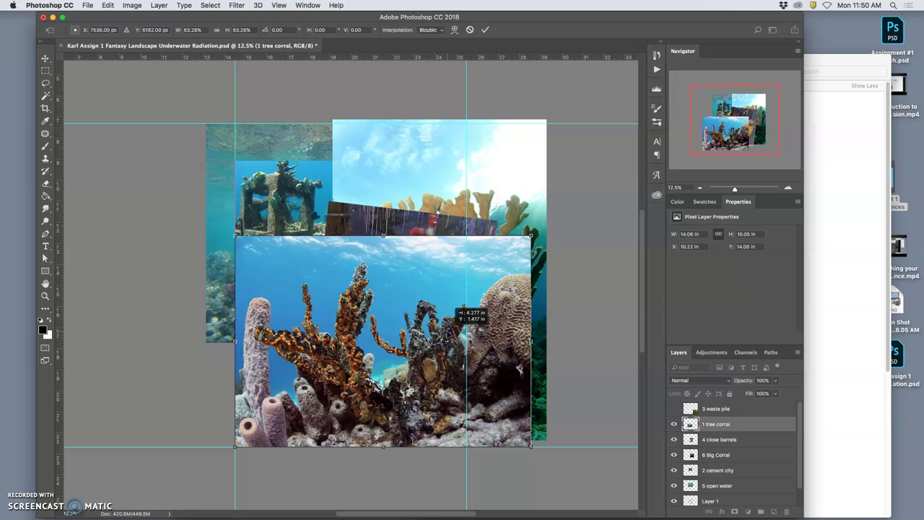
drag(447, 330, 447, 331)
double_click(512, 337)
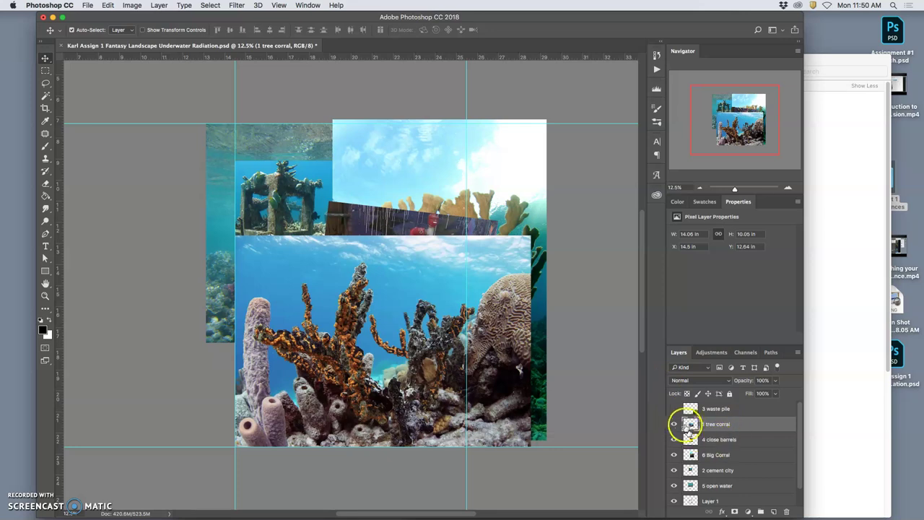
drag(675, 425, 674, 454)
click(674, 470)
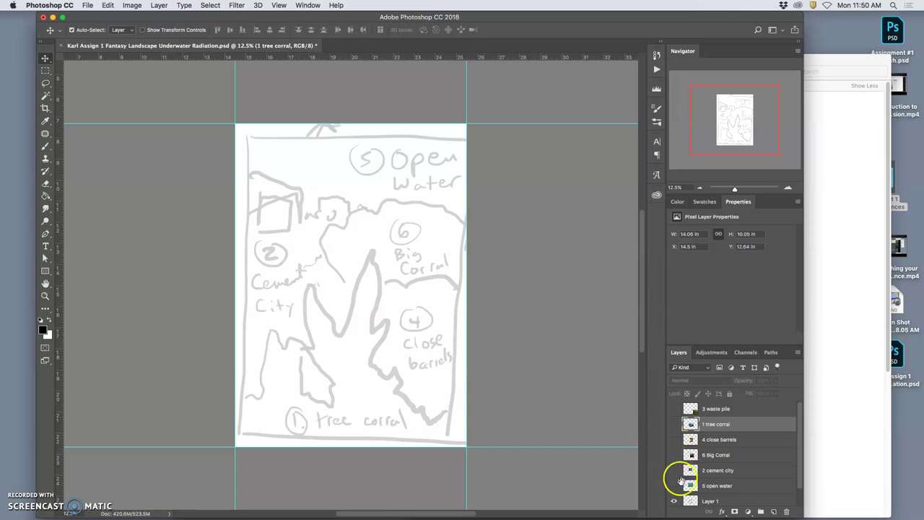
Show the open water and cement city photos again and zoom in on them.
click(674, 486)
click(674, 469)
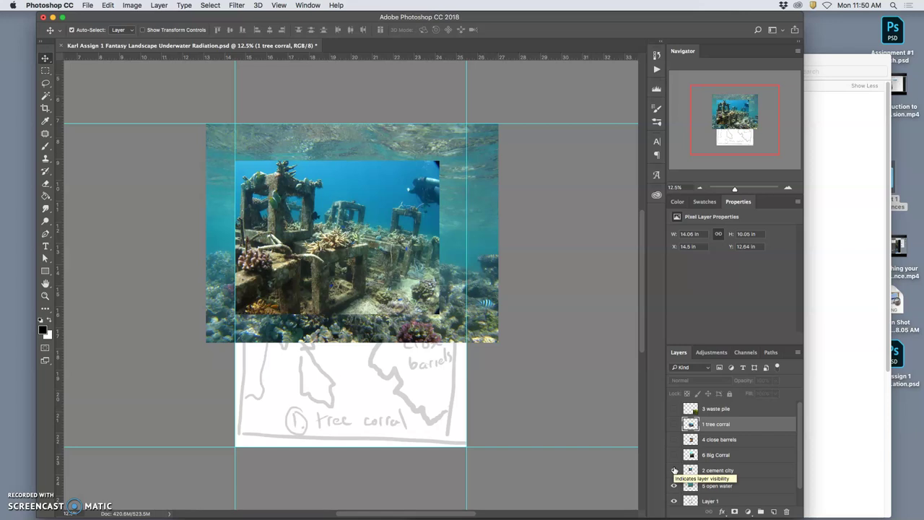
key(super+equal)
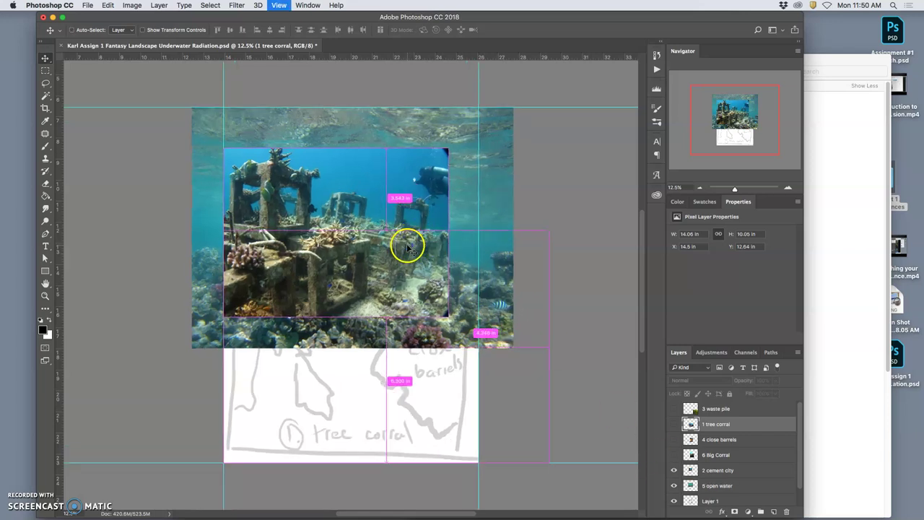
key(super+equal)
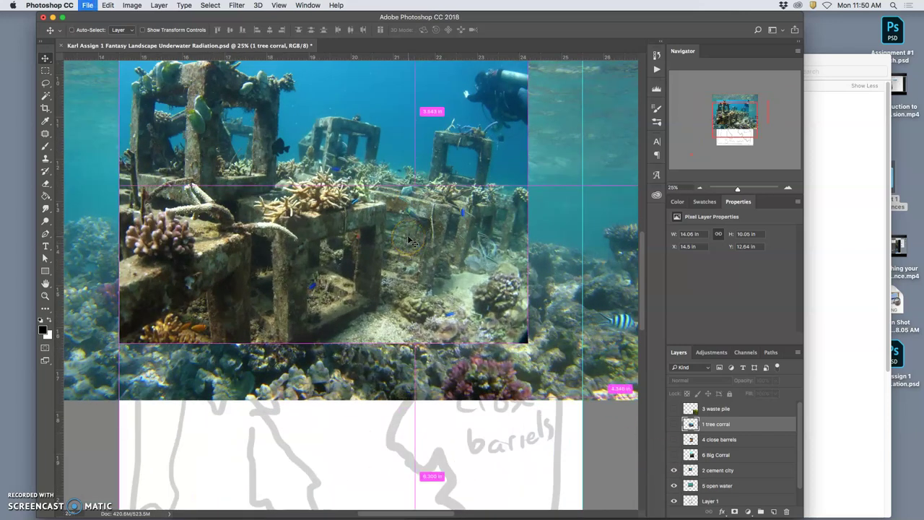
Save the Underwater Radiation PSD.
key(super+s)
scroll(382, 206, up, 5)
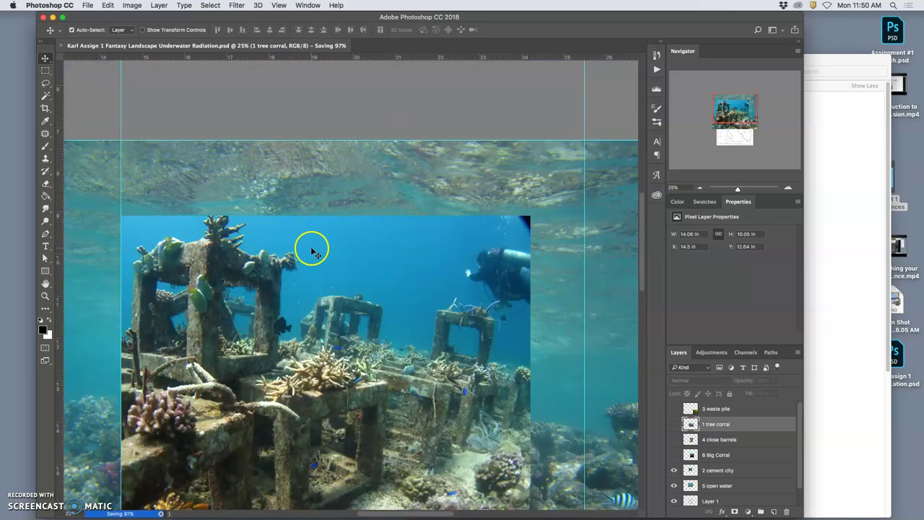
scroll(357, 252, down, 3)
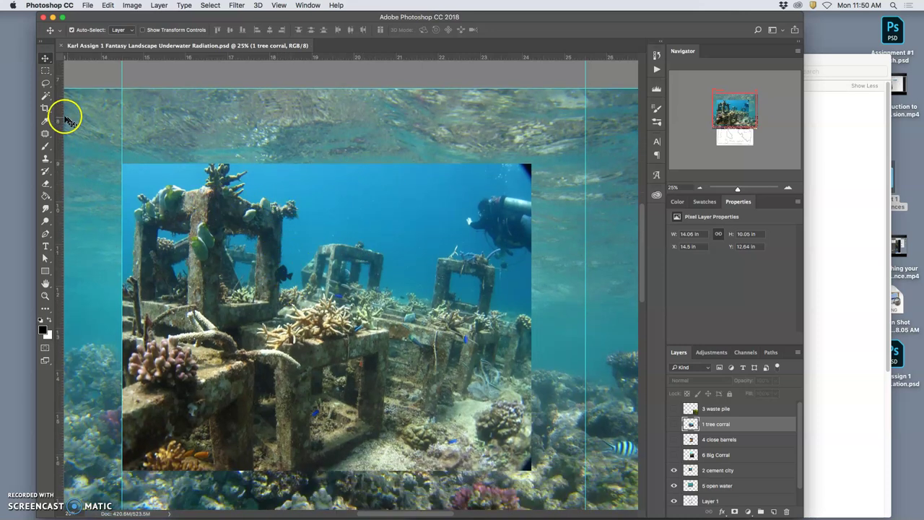
Lasso the blue water strip along the left edge of the cement city structure.
click(46, 86)
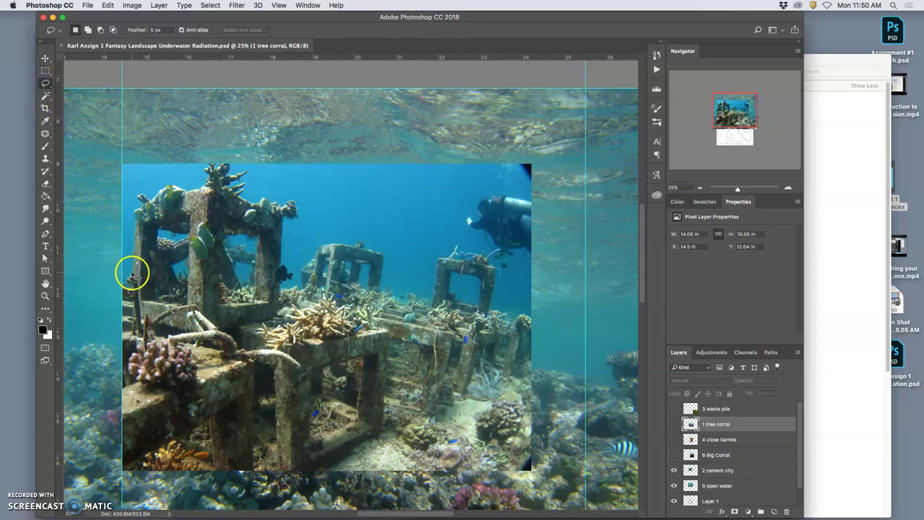
scroll(132, 275, up, 3)
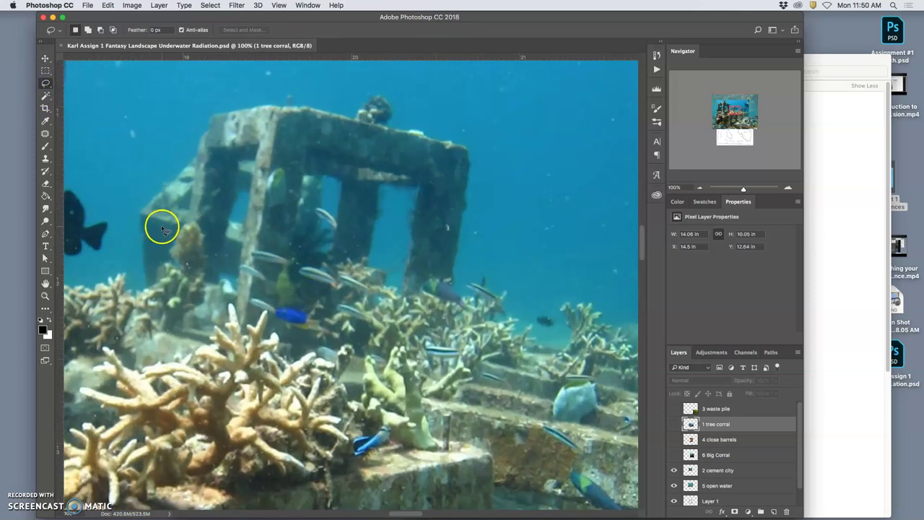
scroll(161, 223, up, 1)
scroll(161, 228, left, 5)
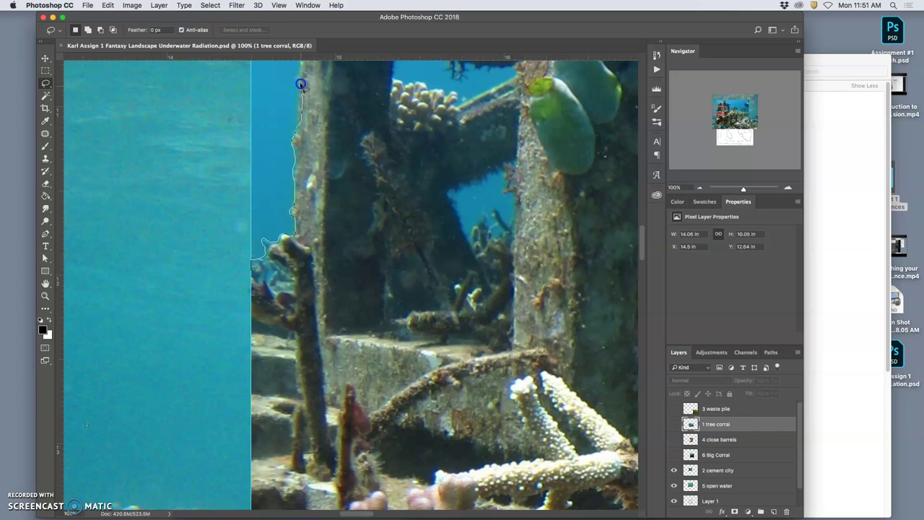
mouse_move(286, 75)
mouse_down()
mouse_move(246, 85)
mouse_move(218, 189)
mouse_up()
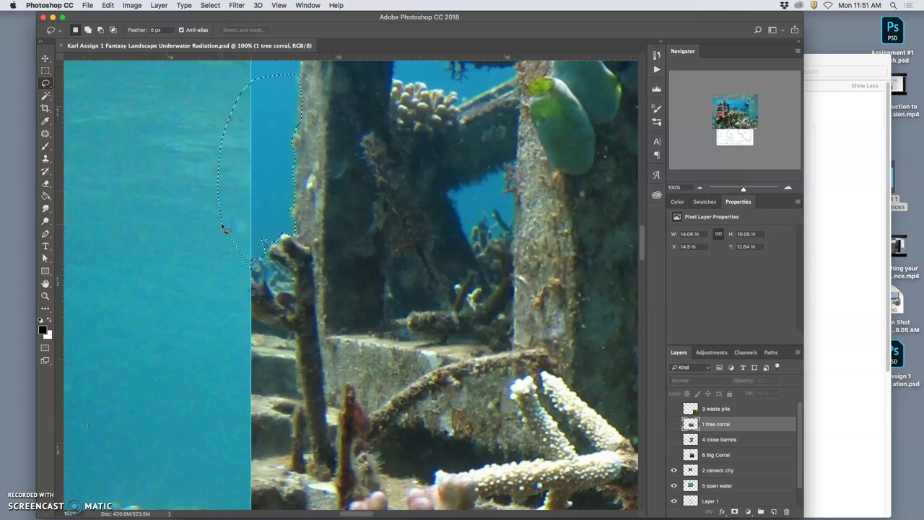
mouse_move(224, 229)
mouse_down()
mouse_move(217, 231)
mouse_move(227, 243)
mouse_up()
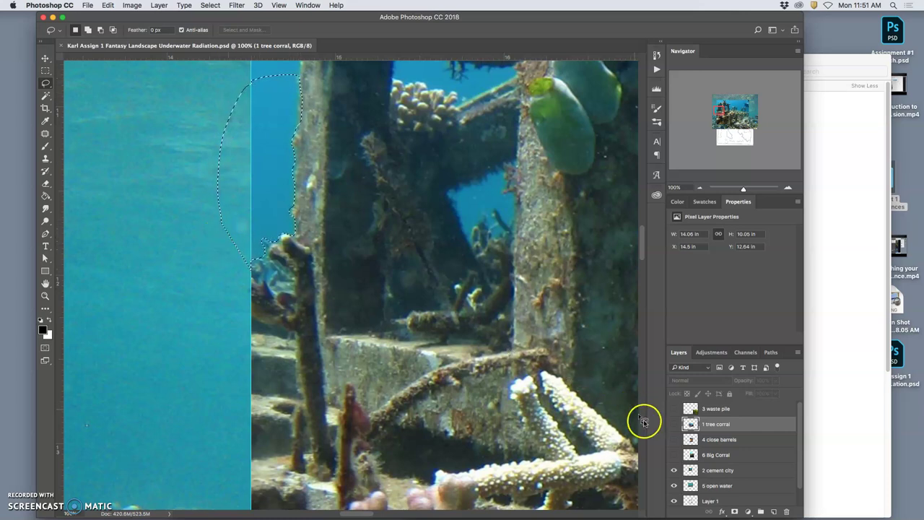
key(ctrl+d)
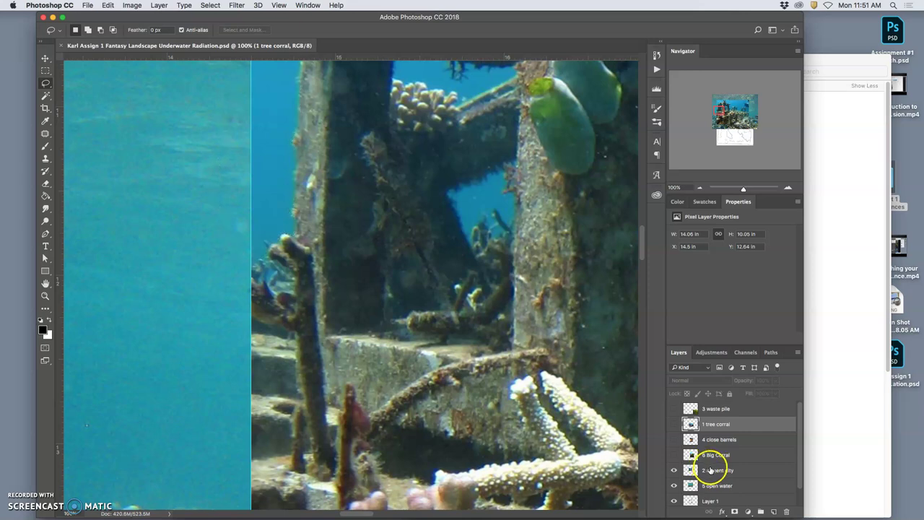
key(super+z)
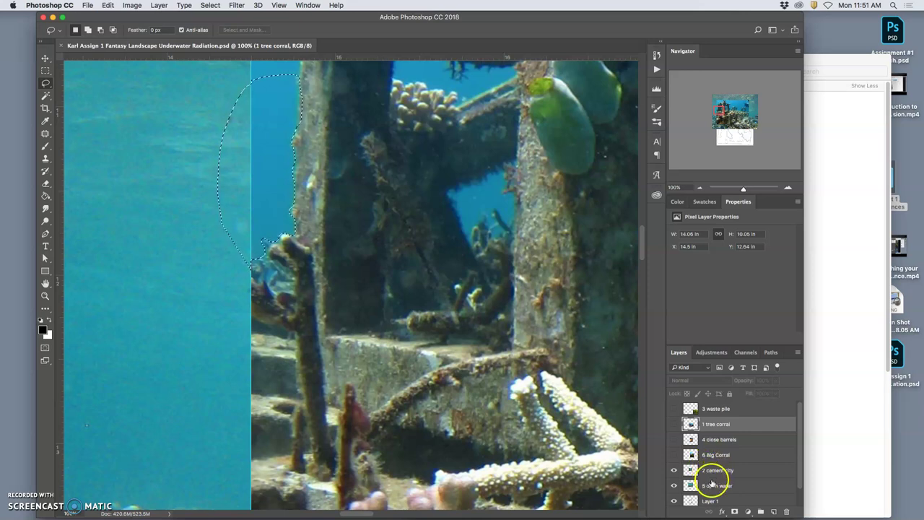
Make 2 cement city the active layer while keeping the water-edge selection.
click(711, 471)
scroll(357, 318, up, 5)
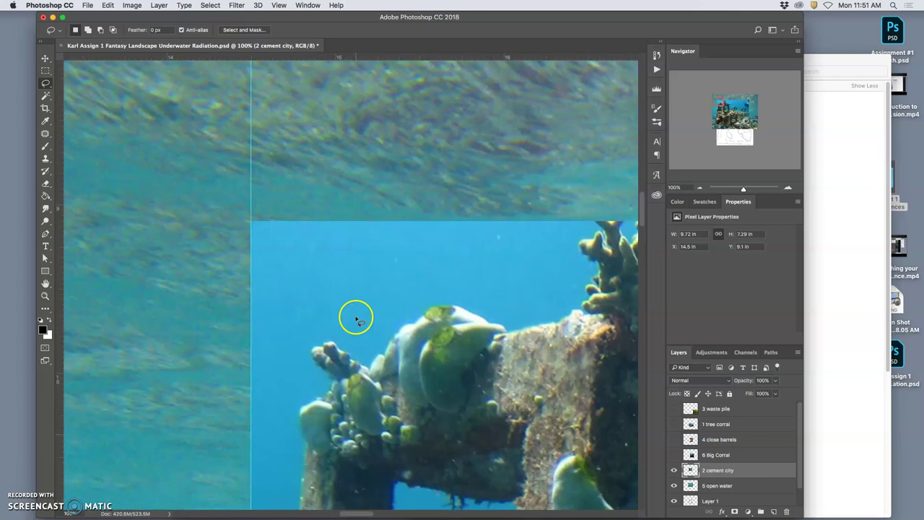
click(229, 309)
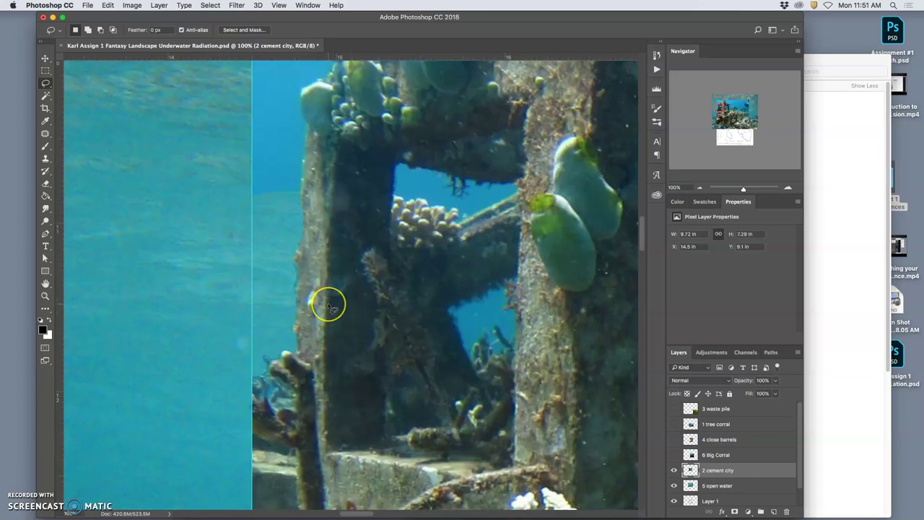
key(super+z)
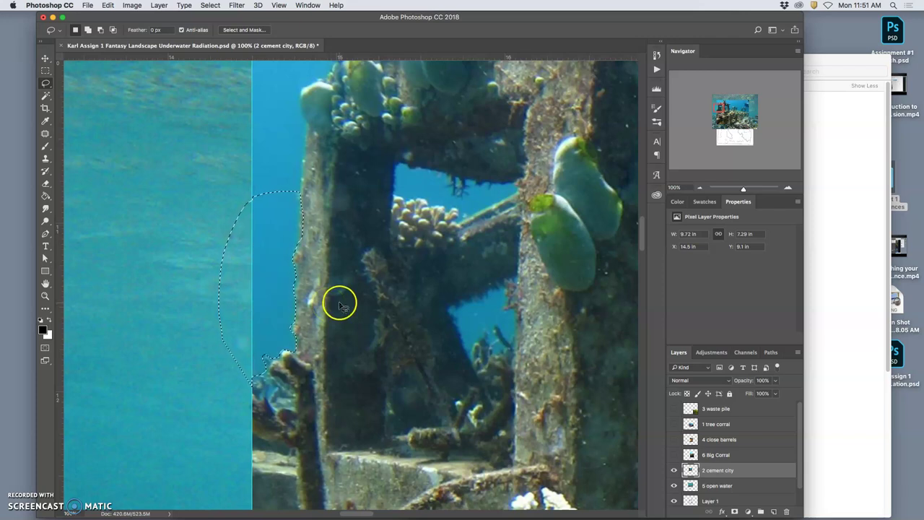
scroll(340, 305, down, 6)
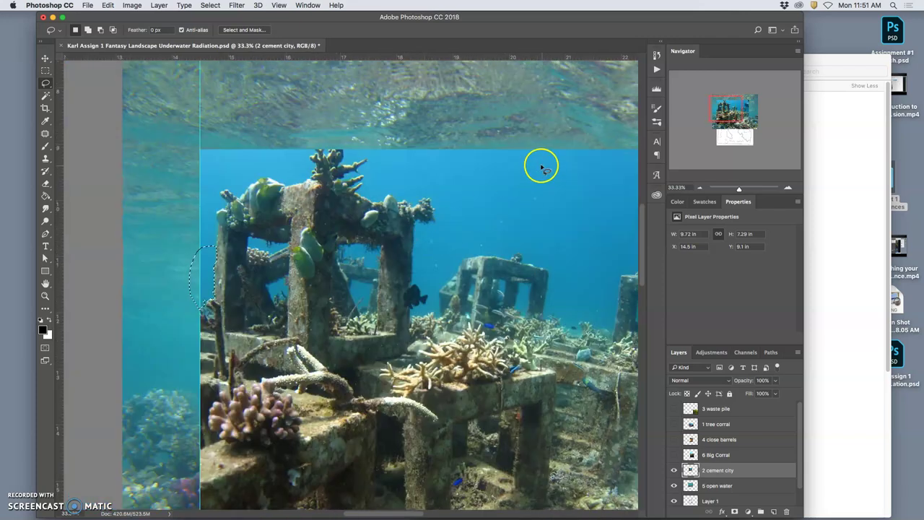
scroll(538, 167, right, 5)
scroll(447, 152, left, 5)
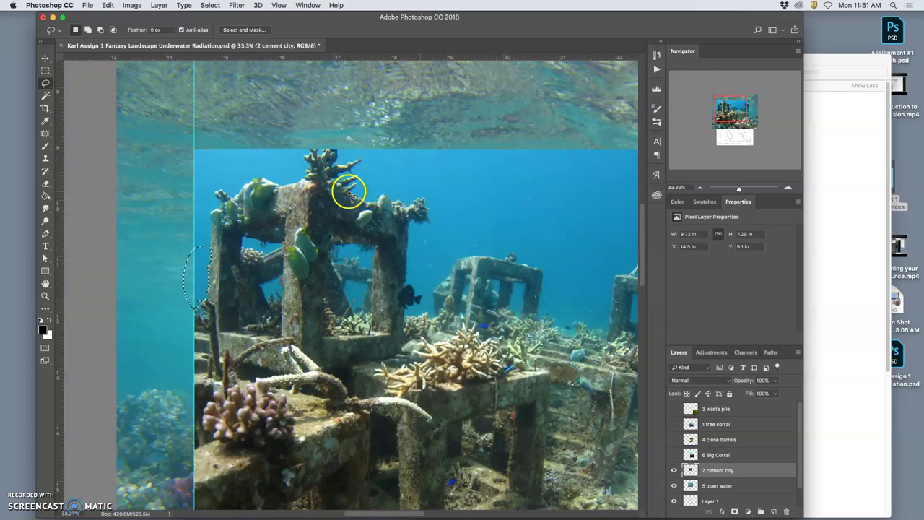
Magic Wand-select the open blue water above the structures and delete it.
click(45, 96)
key(super+d)
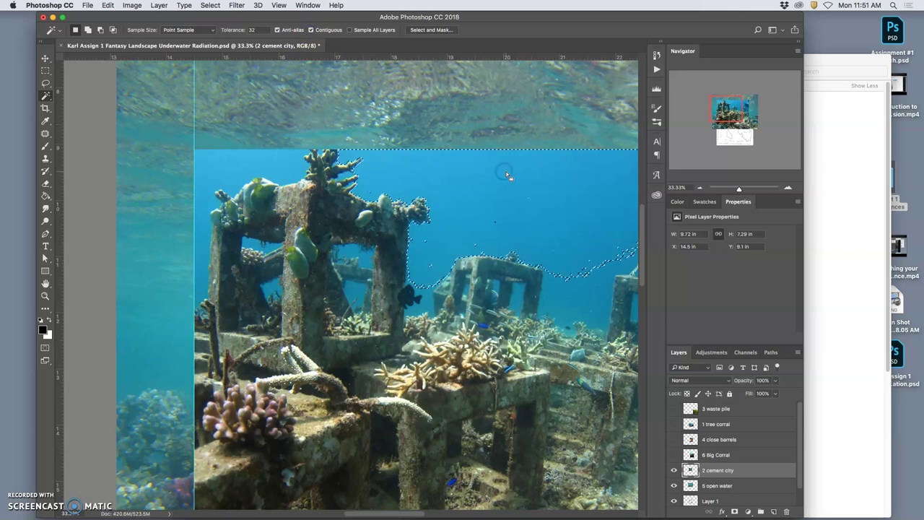
scroll(509, 183, right, 5)
click(481, 193)
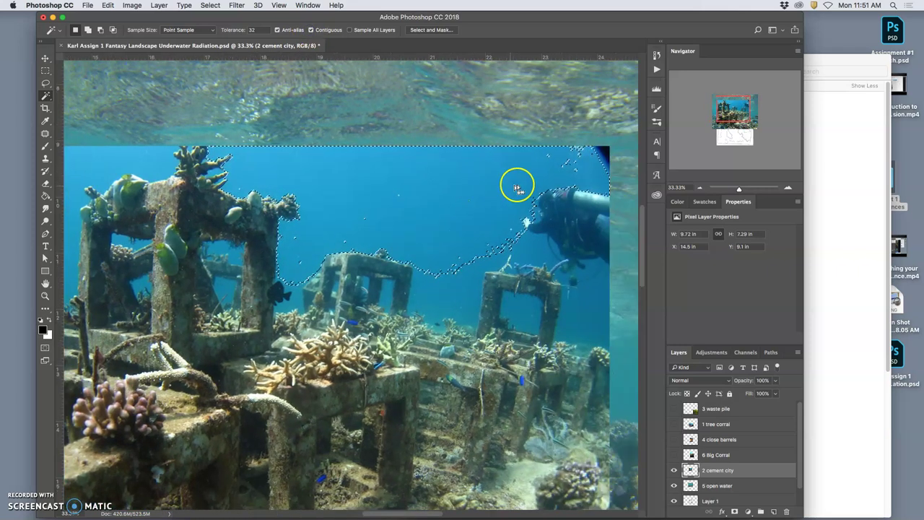
key(Delete)
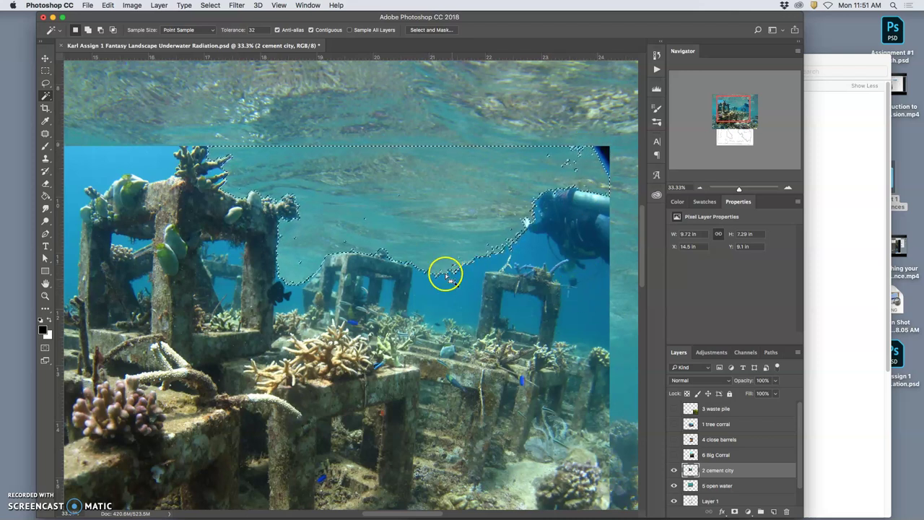
Select and delete the water between the structures, below the diver and inside window openings.
click(472, 279)
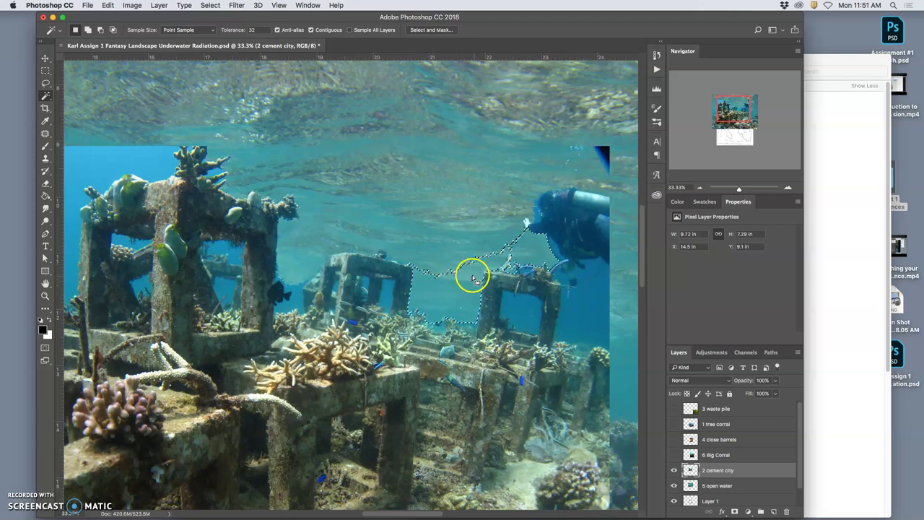
click(586, 311)
click(537, 318)
click(389, 300)
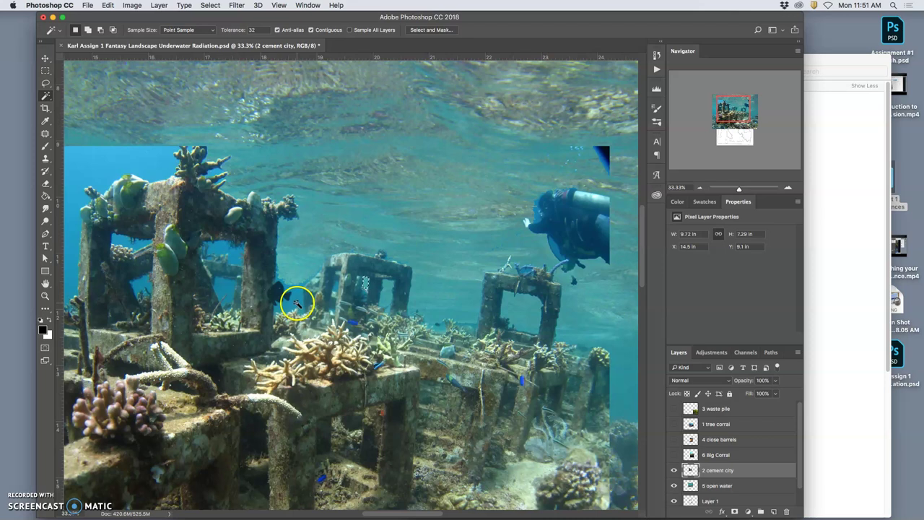
click(295, 304)
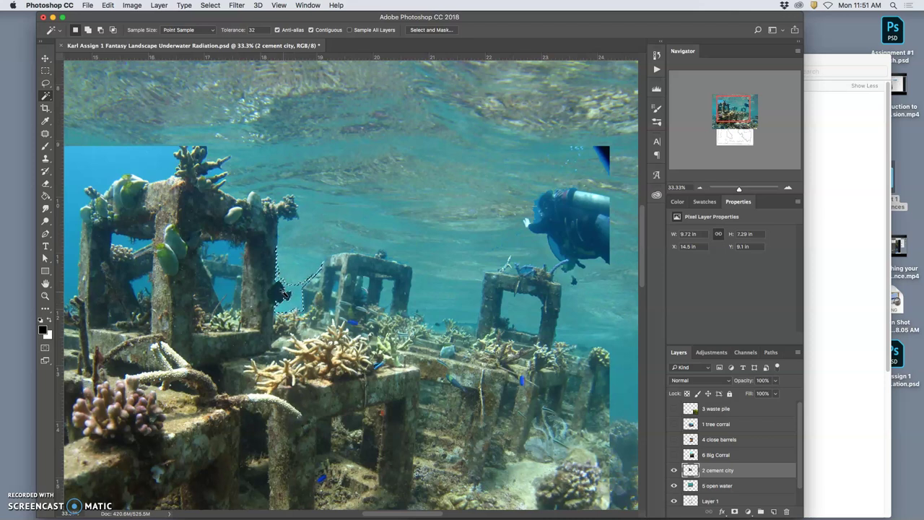
click(225, 290)
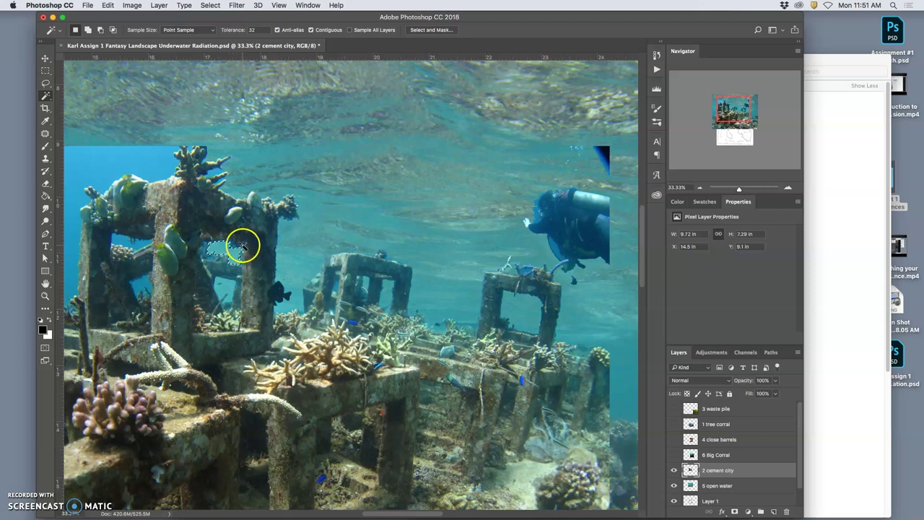
key(Delete)
click(141, 285)
key(Delete)
Select water in the upper window and along the photo's top-left edge, then zoom in closer.
click(128, 241)
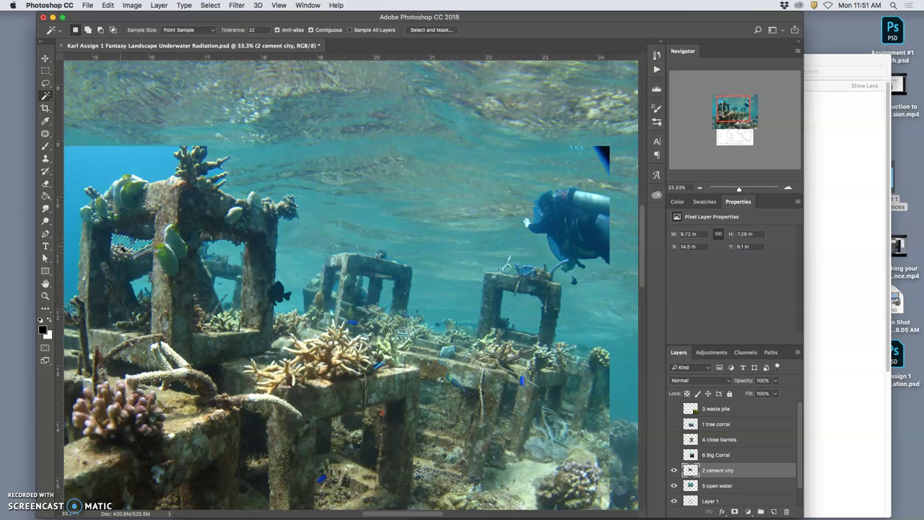
click(117, 161)
click(132, 196)
scroll(133, 196, left, 2)
click(143, 247)
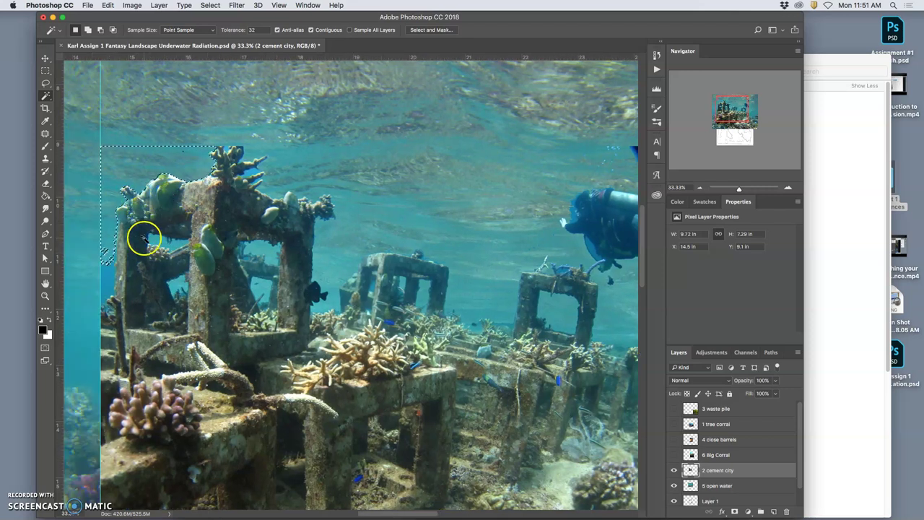
click(103, 270)
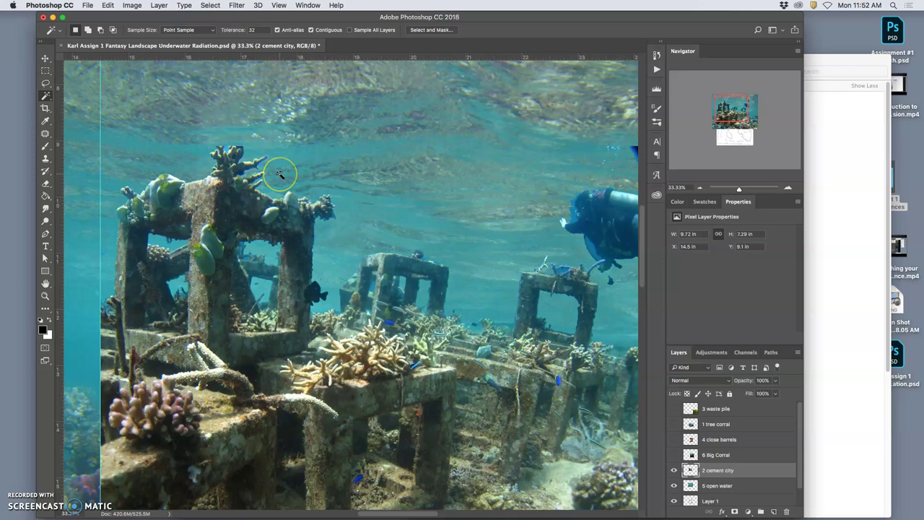
key(super+equal)
key(super+equal)
key(super+equal)
key(super+equal)
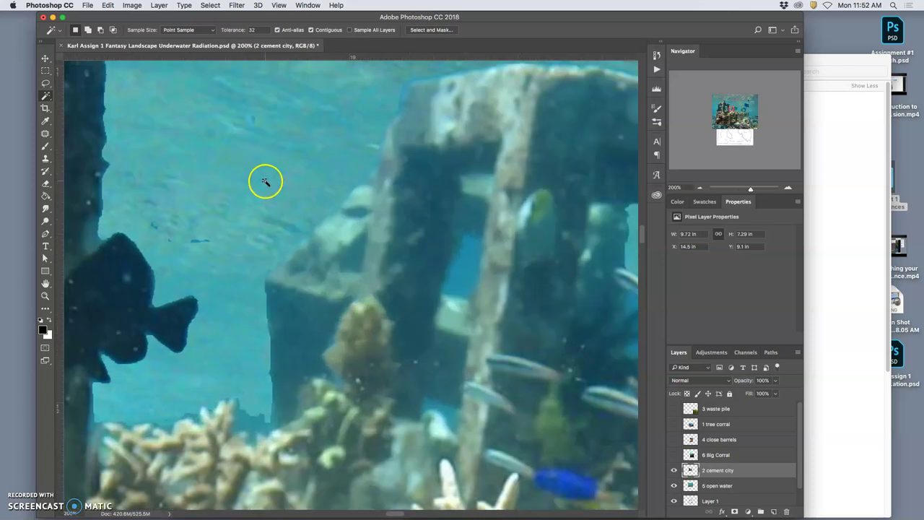
scroll(222, 250, left, 3)
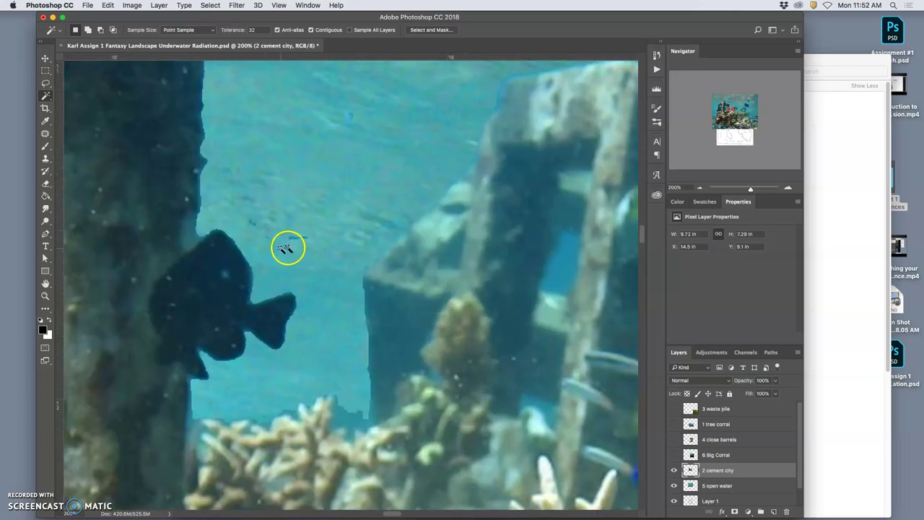